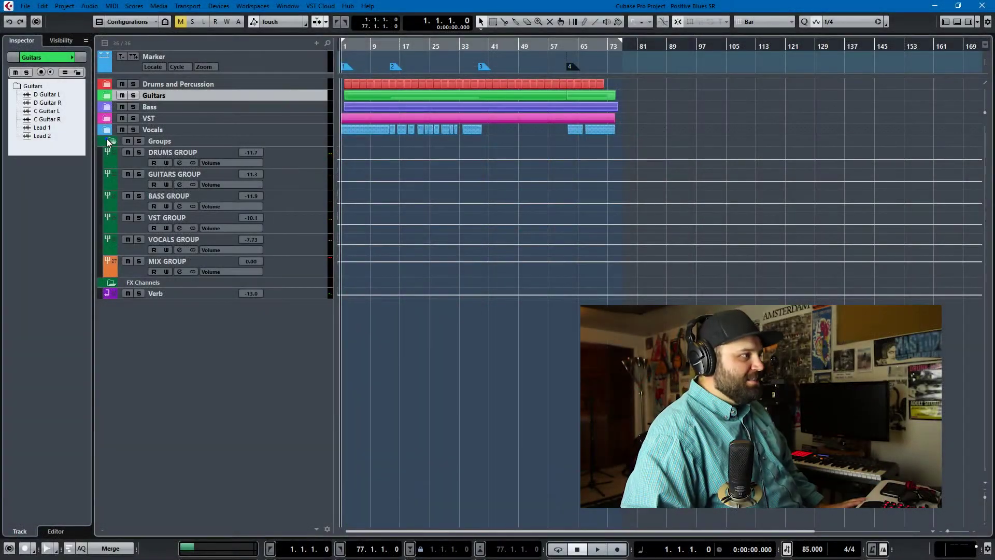
# Collapse and re-expand the Groups folder, and select the folder tracks from Drums and Percussion to Vocals
pyautogui.click(108, 141)
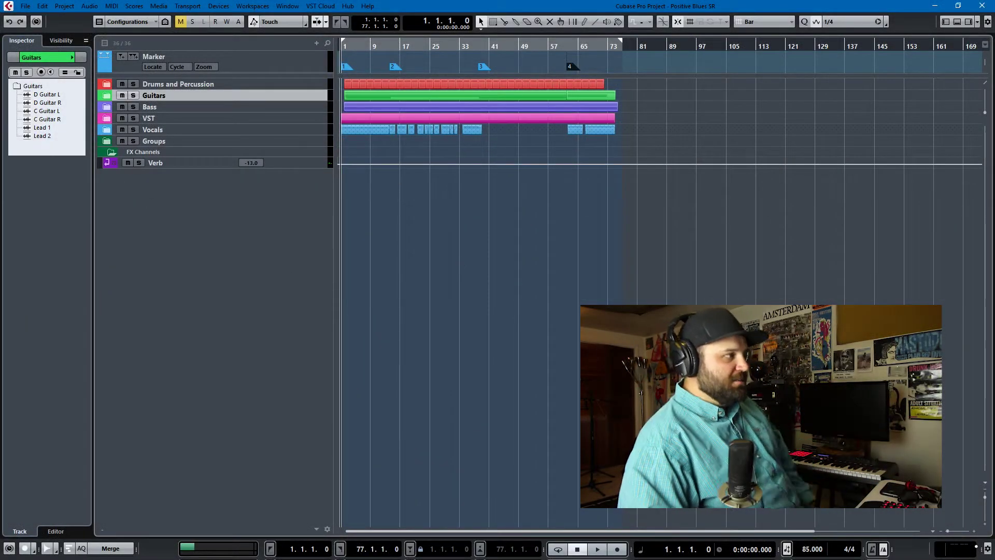
pyautogui.click(280, 84)
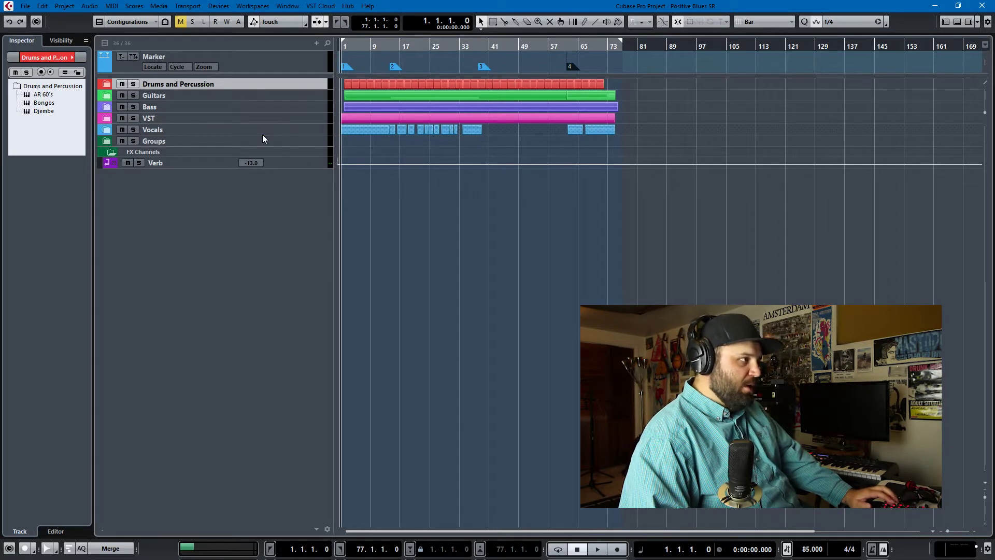
pyautogui.keyDown('shift'); pyautogui.click(262, 131); pyautogui.keyUp('shift')
pyautogui.click(106, 141)
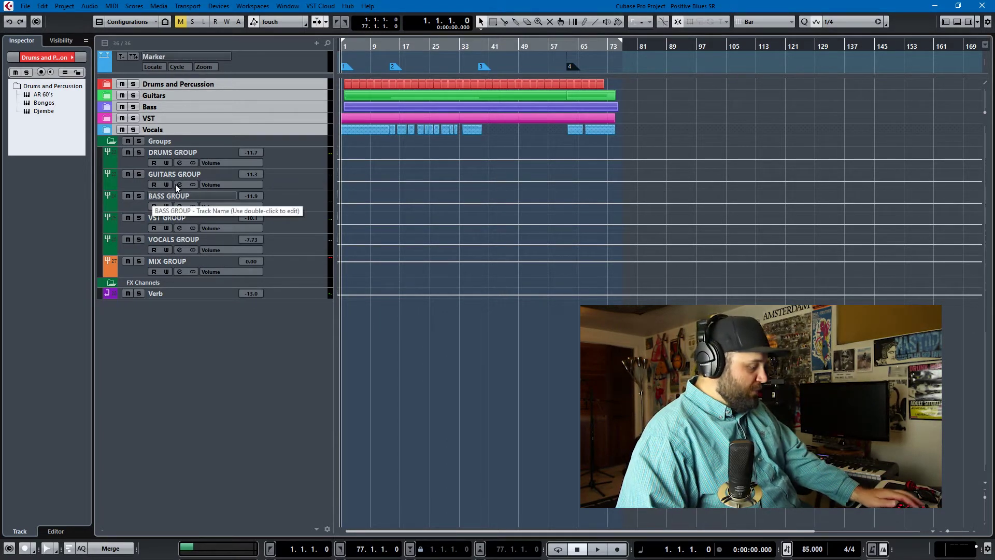
pyautogui.click(234, 393)
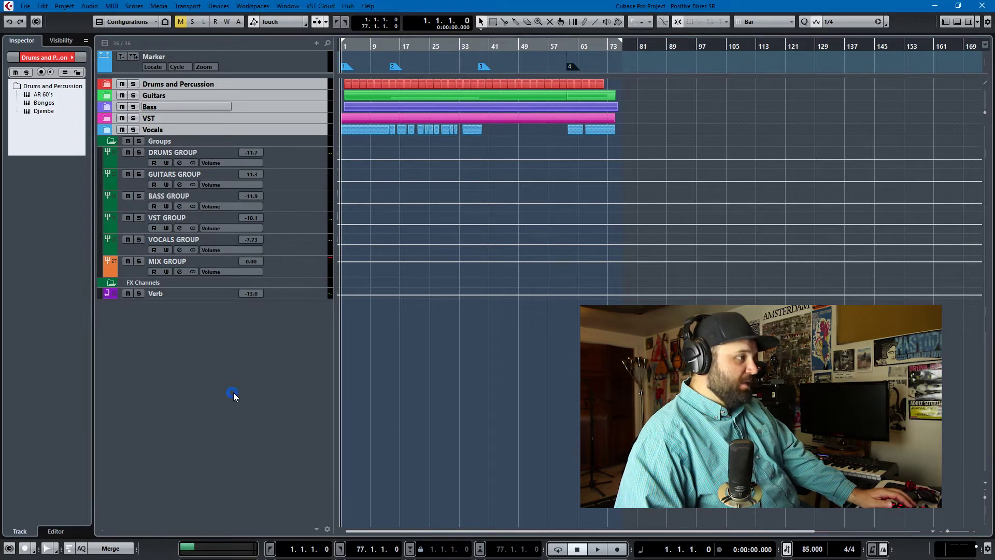
# Open the MixConsole with F3 and hide the group and FX channels, keeping Stereo Out shown
pyautogui.press('F3')
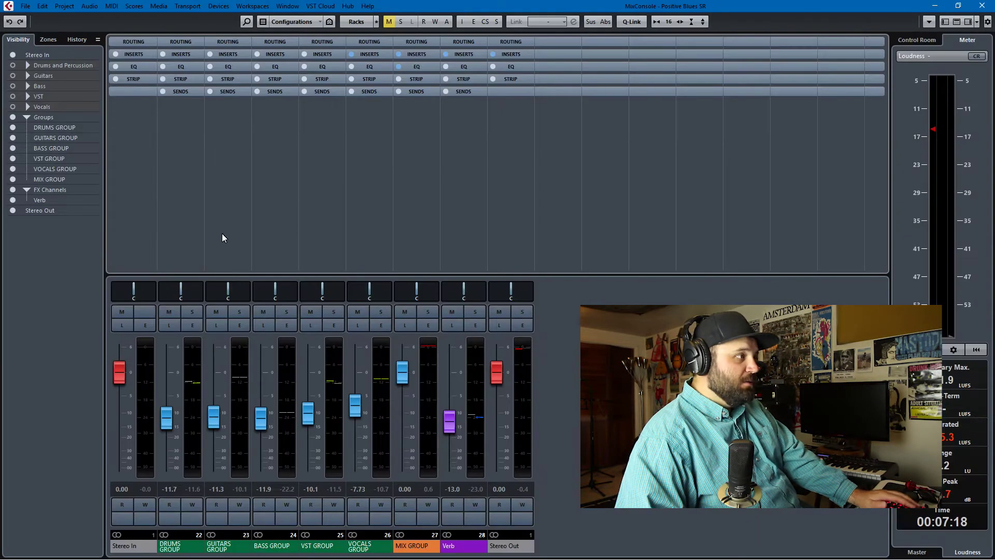
pyautogui.click(12, 117)
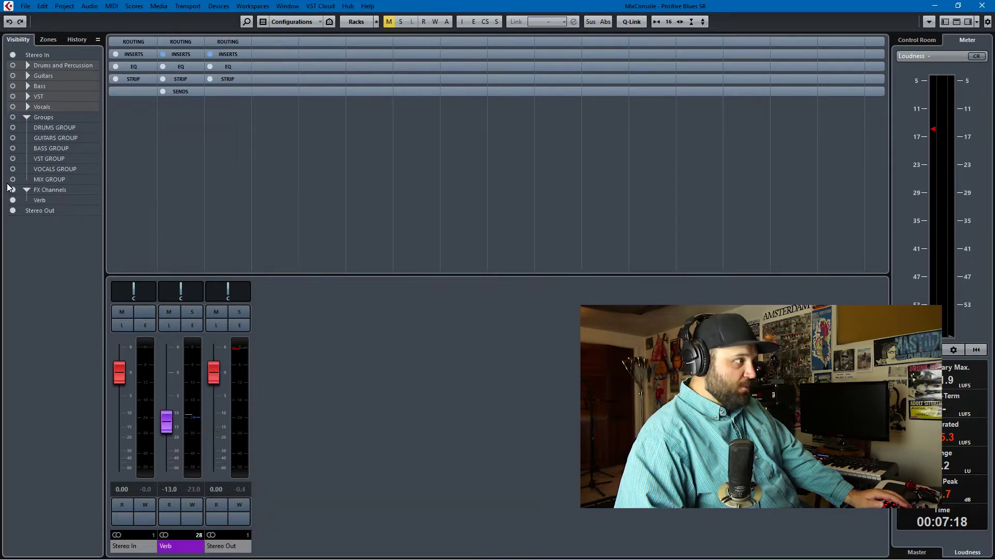
pyautogui.click(13, 190)
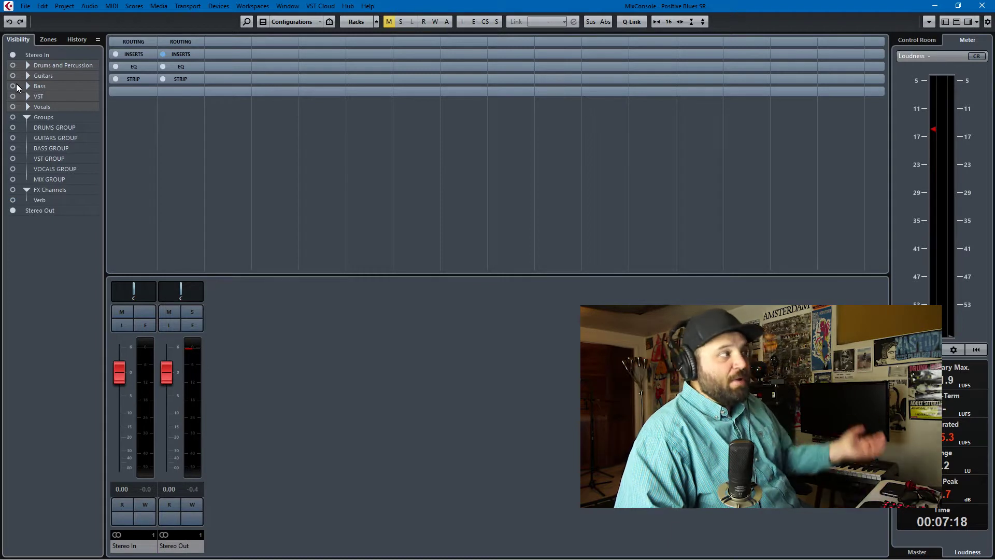
pyautogui.click(27, 106)
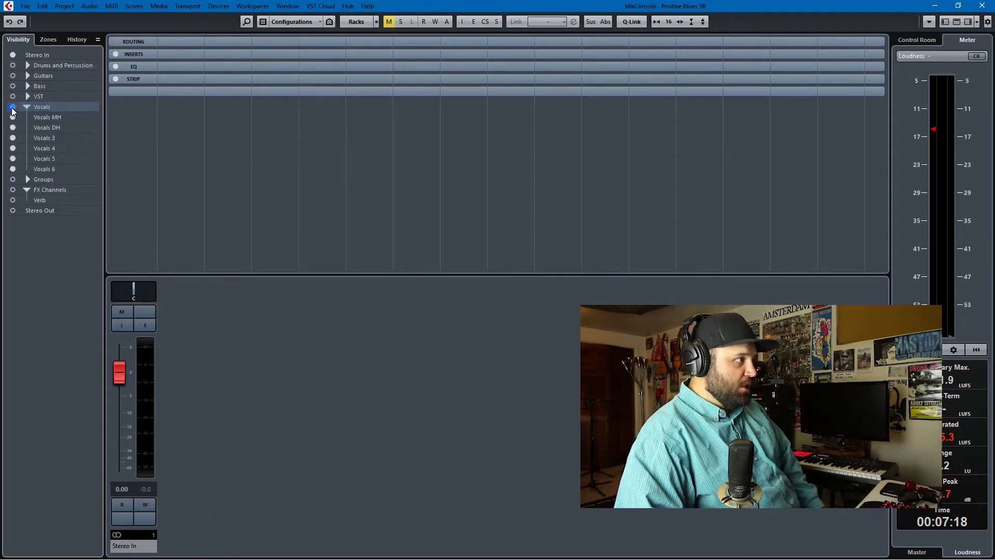
pyautogui.click(13, 211)
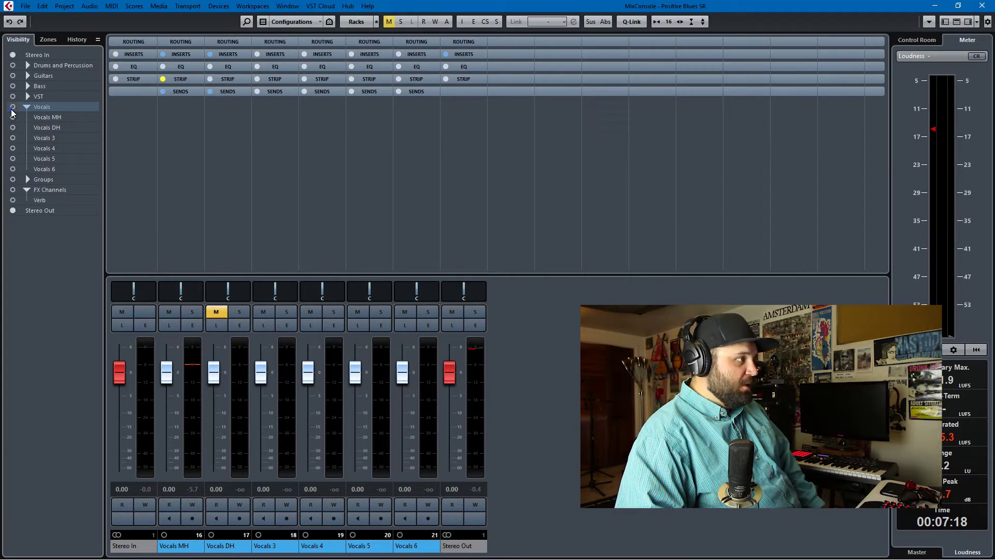
# Hide the Vocals, VST, Bass and Guitars folder channels from the mixer
pyautogui.click(12, 107)
pyautogui.click(13, 96)
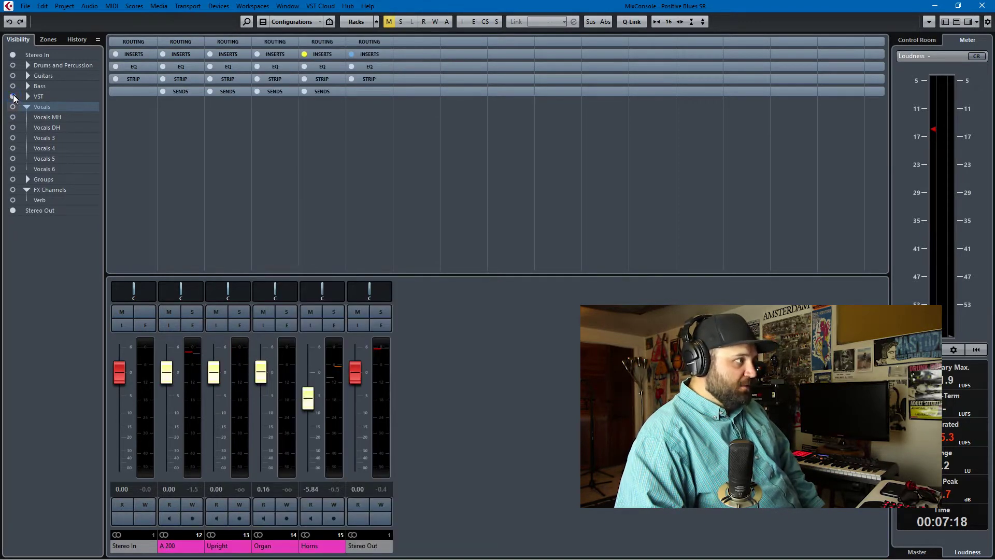
pyautogui.click(13, 97)
pyautogui.click(13, 86)
pyautogui.click(13, 86)
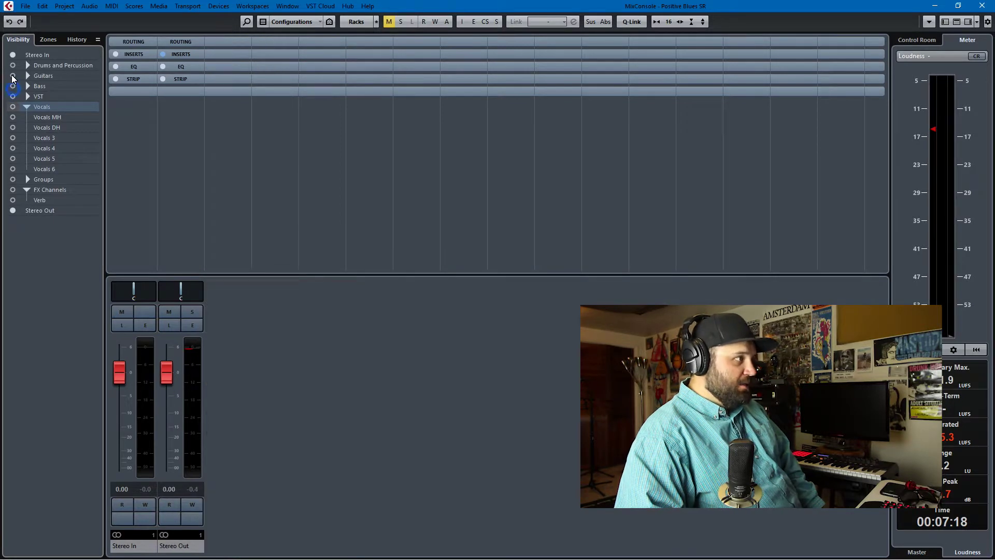
pyautogui.click(13, 76)
pyautogui.click(13, 76)
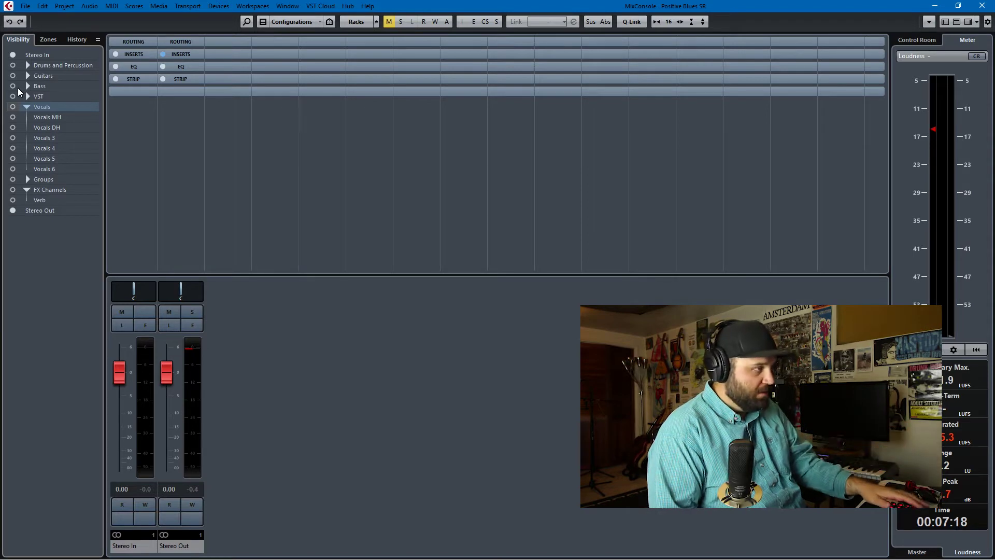
pyautogui.press('F3')
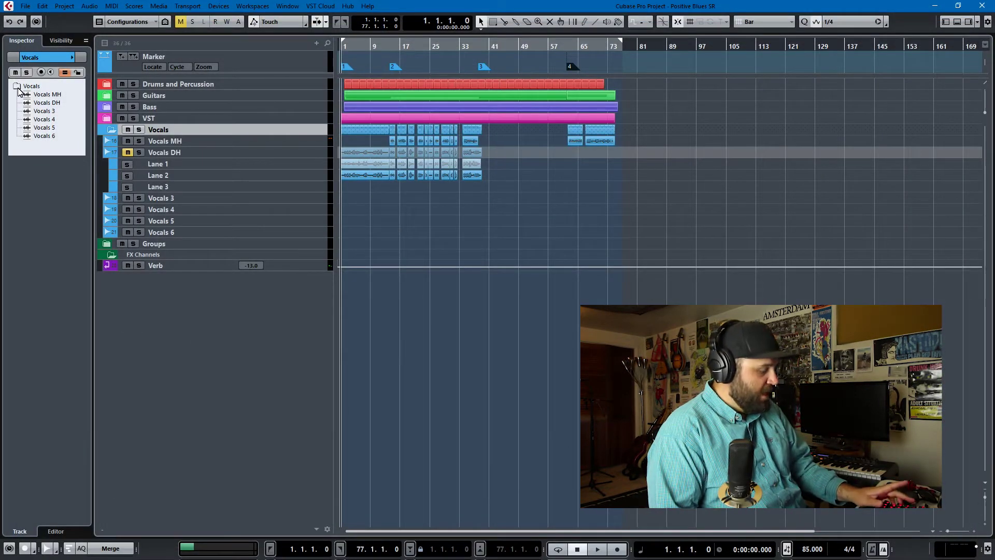
pyautogui.press('KP_2')
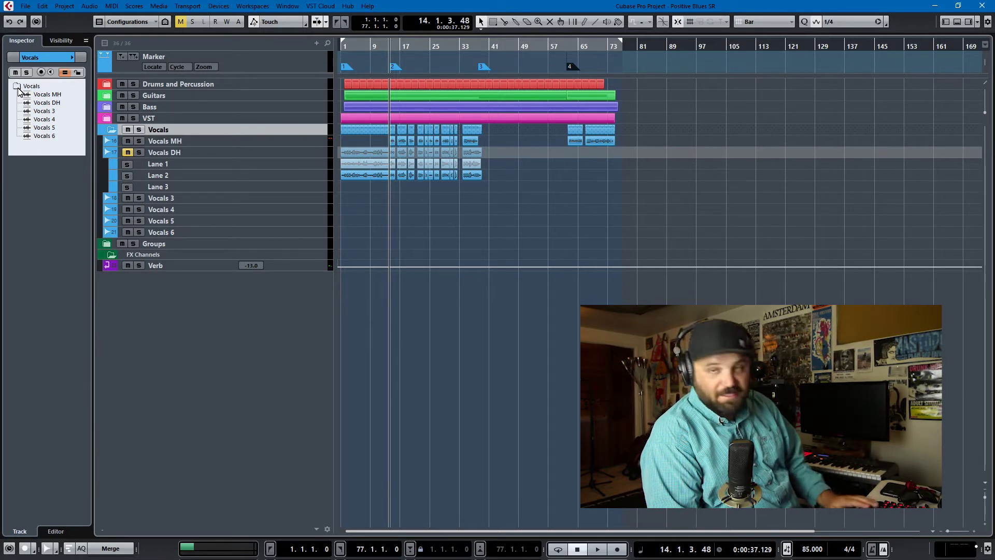
pyautogui.press('space')
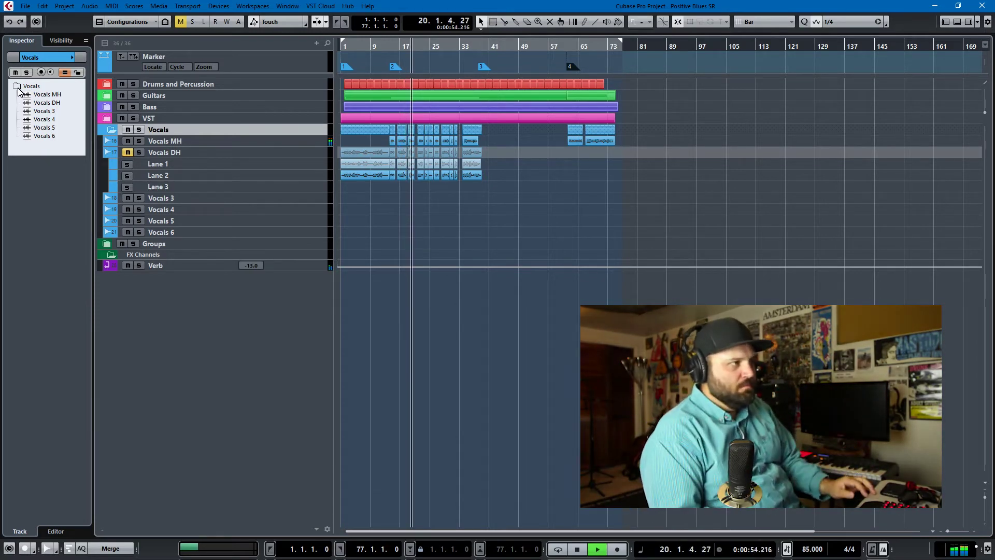
pyautogui.press('space')
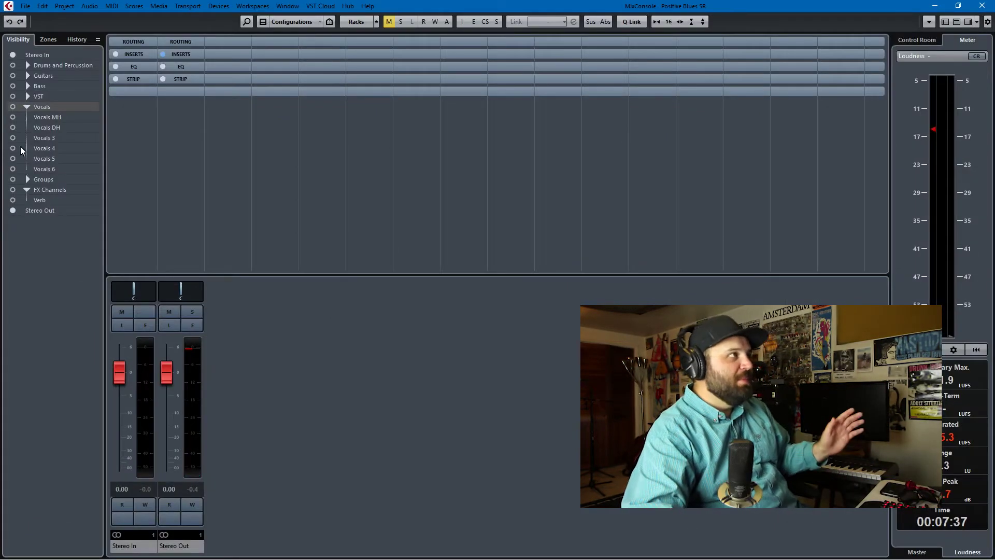
# Show the Vocals, VST, Bass, Guitars, Drums and Percussion, and group channels again
pyautogui.click(13, 107)
pyautogui.click(12, 96)
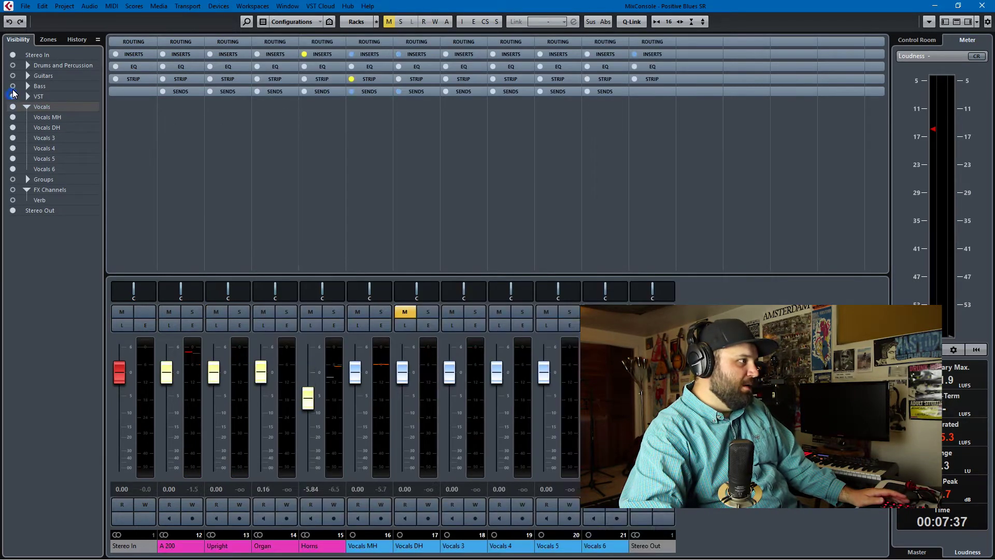
pyautogui.click(13, 86)
pyautogui.click(12, 76)
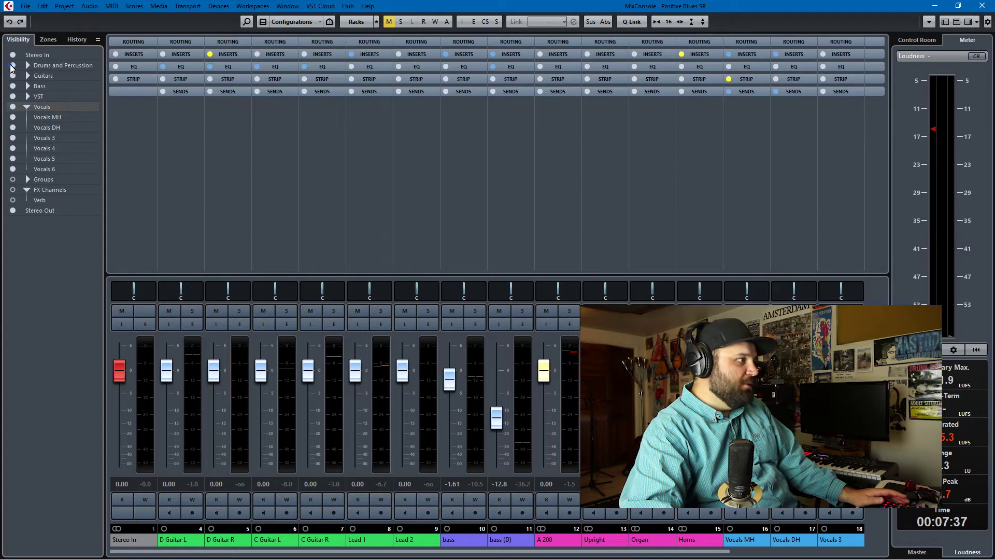
pyautogui.click(12, 65)
pyautogui.click(12, 180)
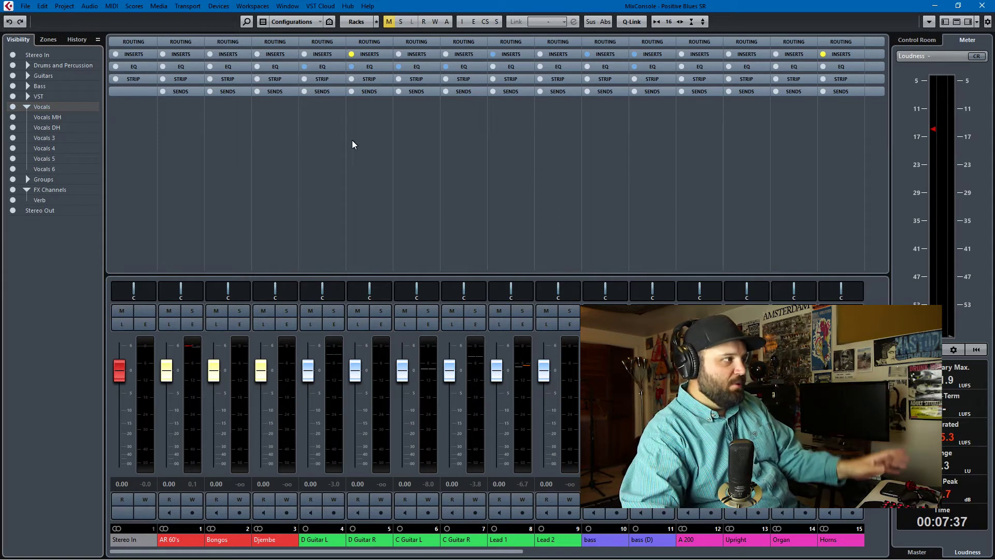
pyautogui.moveTo(261, 553); pyautogui.dragTo(461, 553)
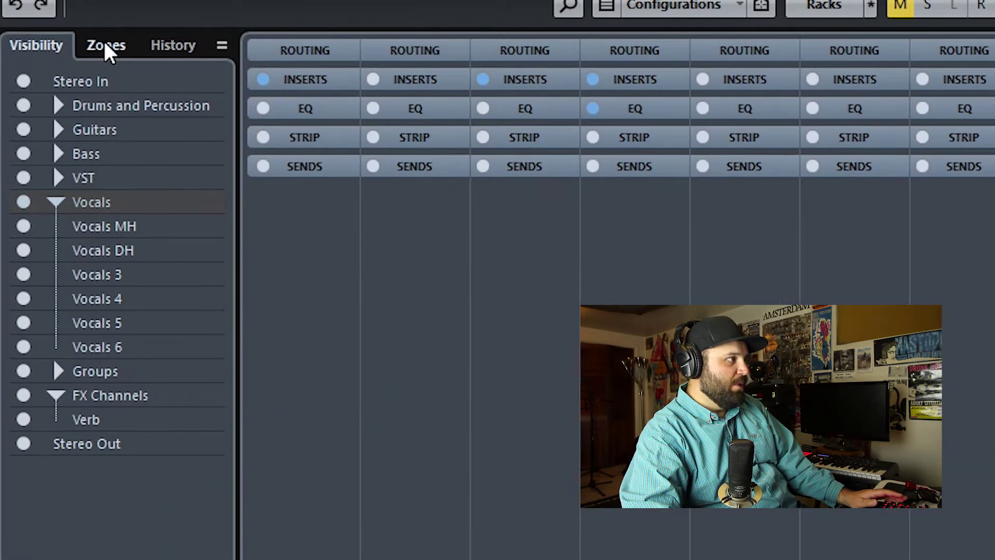
# In the Zones view, pin Stereo In to the left zone and Stereo Out to the right zone
pyautogui.click(104, 44)
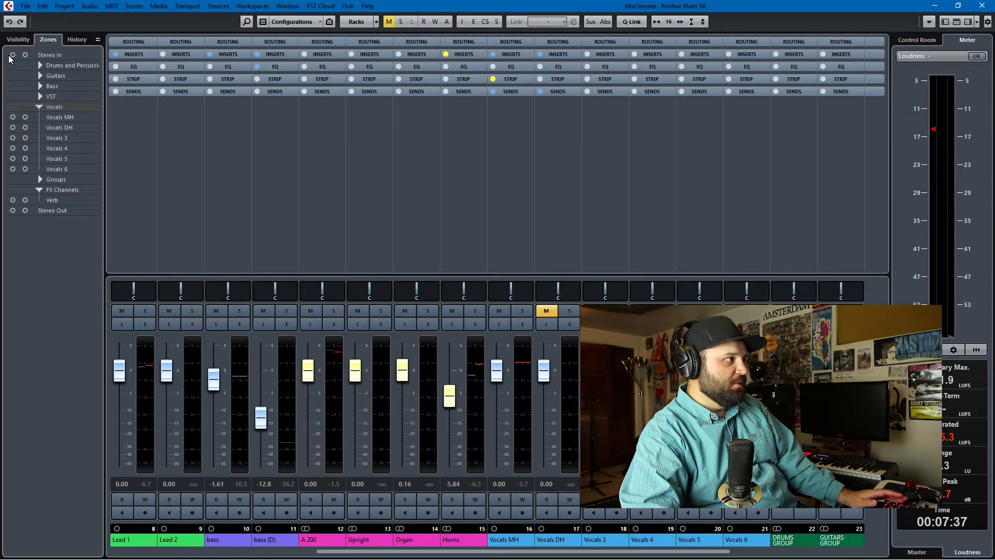
pyautogui.click(11, 56)
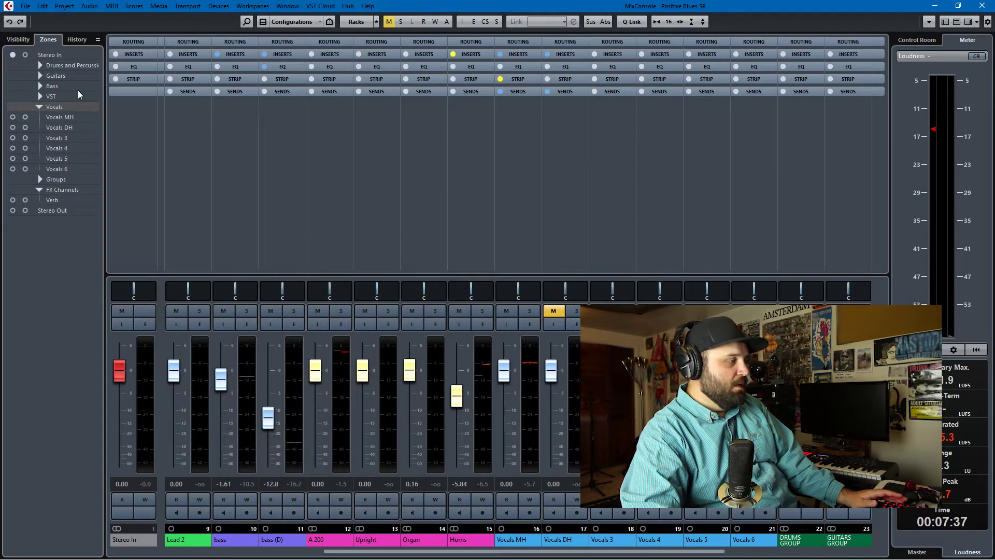
pyautogui.hscroll(-6, 378, 551)
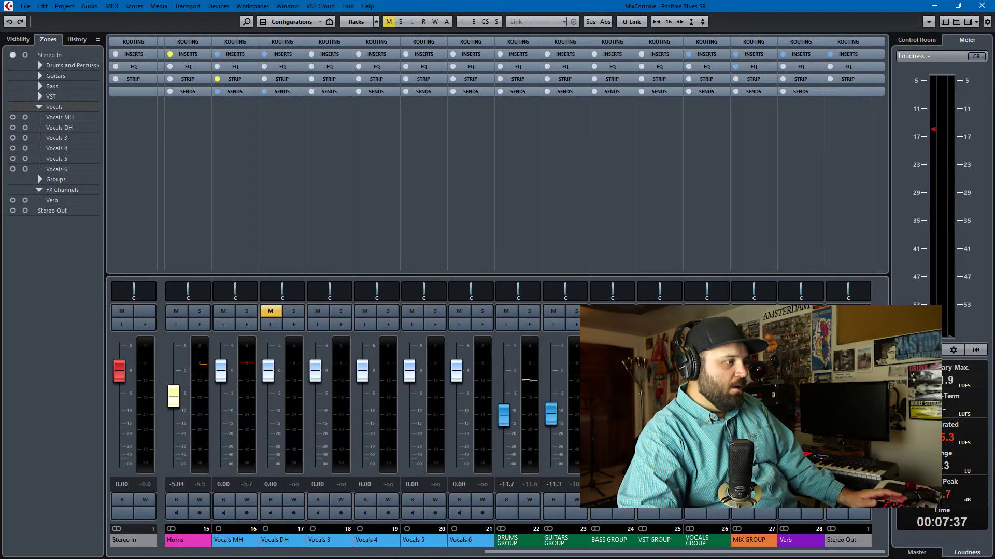
pyautogui.click(24, 210)
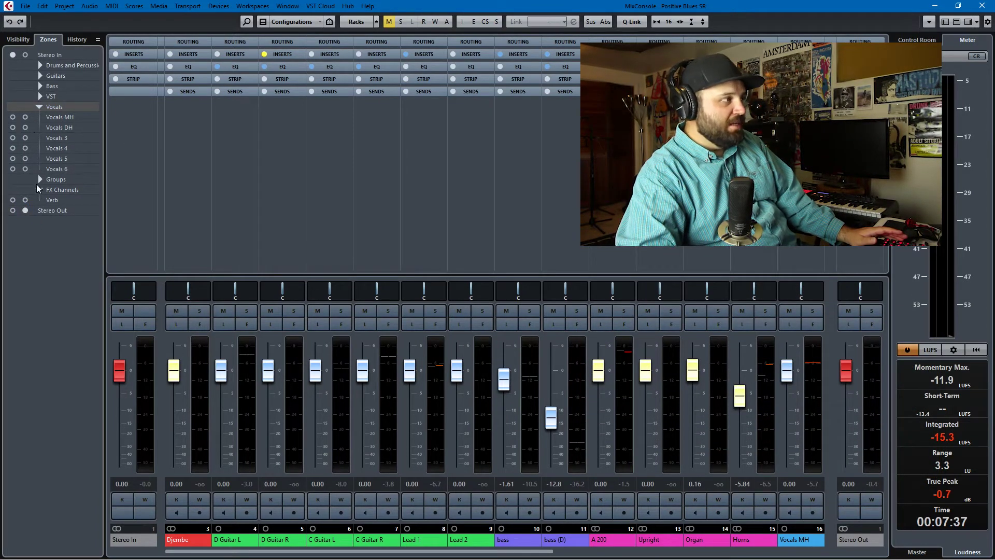
pyautogui.click(25, 169)
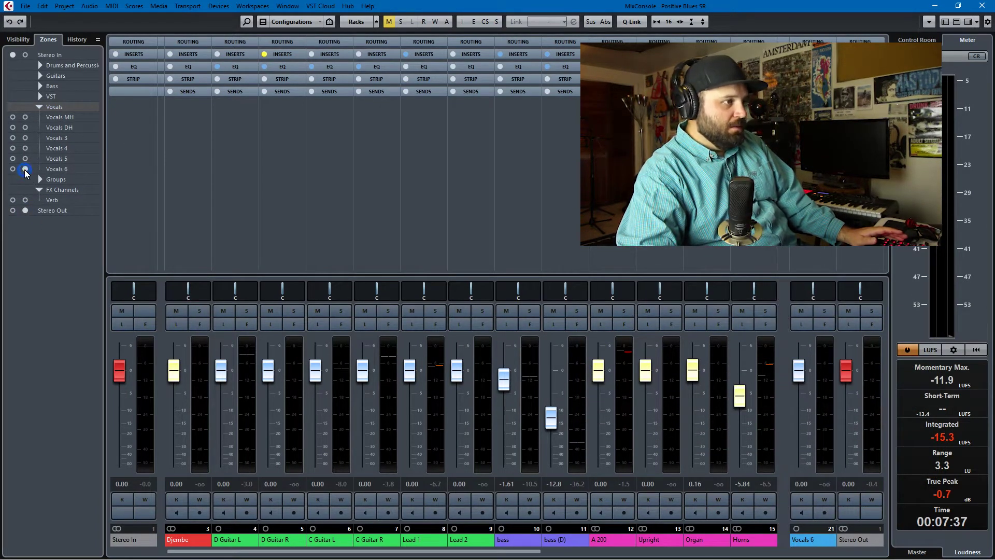
pyautogui.click(24, 169)
# Pin the DRUMS, GUITARS, VST, VOCALS, BASS and MIX GROUP channels to the right zone
pyautogui.click(40, 180)
pyautogui.click(25, 189)
pyautogui.click(25, 199)
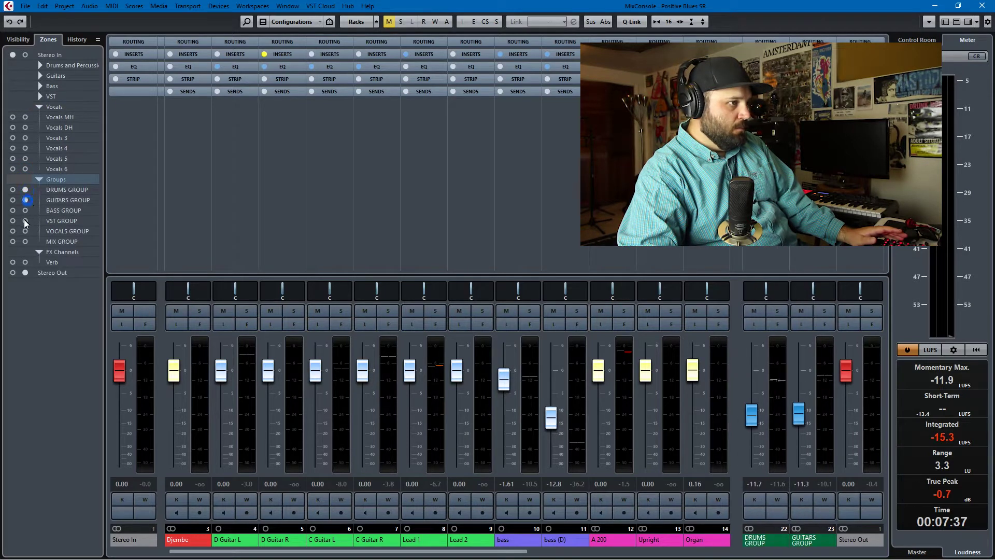
pyautogui.click(25, 220)
pyautogui.click(25, 231)
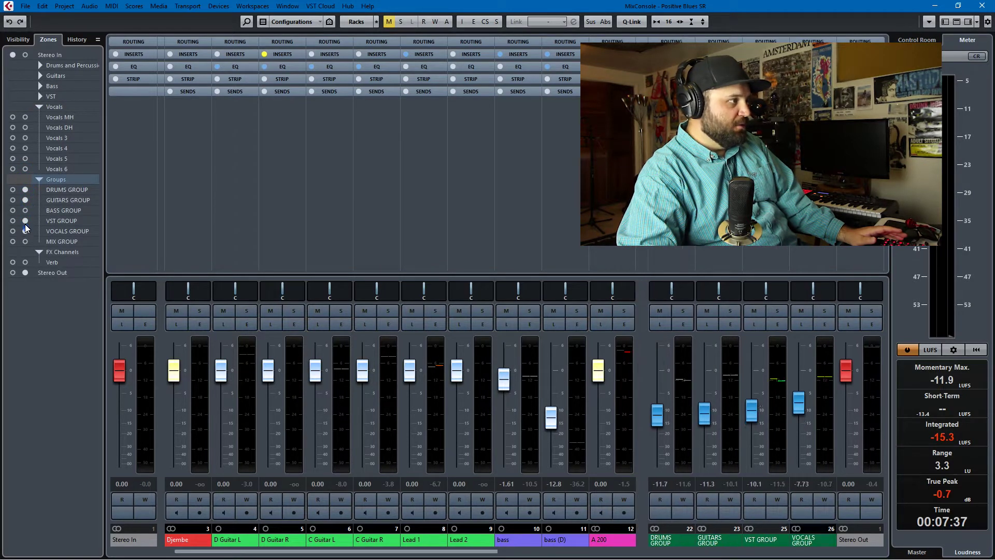
pyautogui.click(25, 210)
pyautogui.click(25, 241)
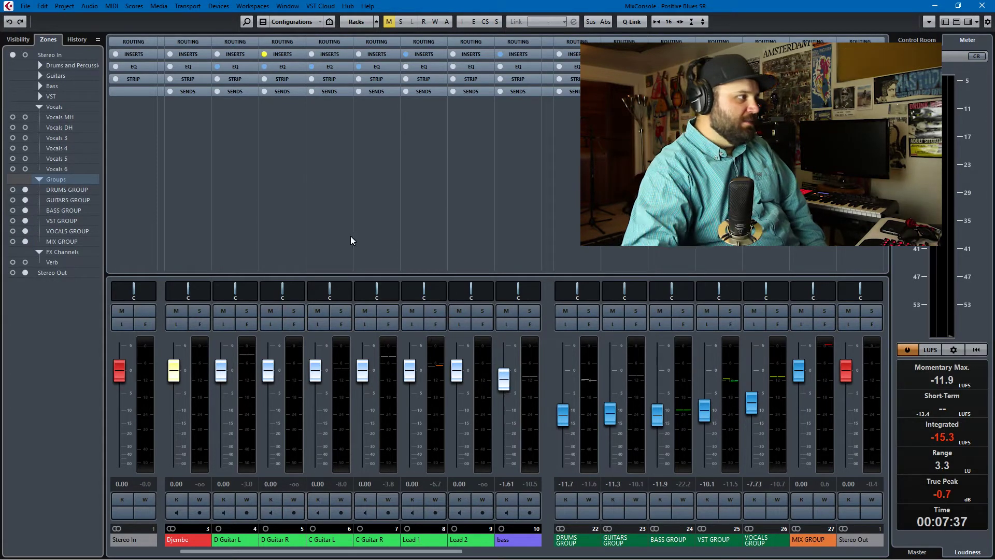
# Unpin all six group channels from the right zone again
pyautogui.click(25, 241)
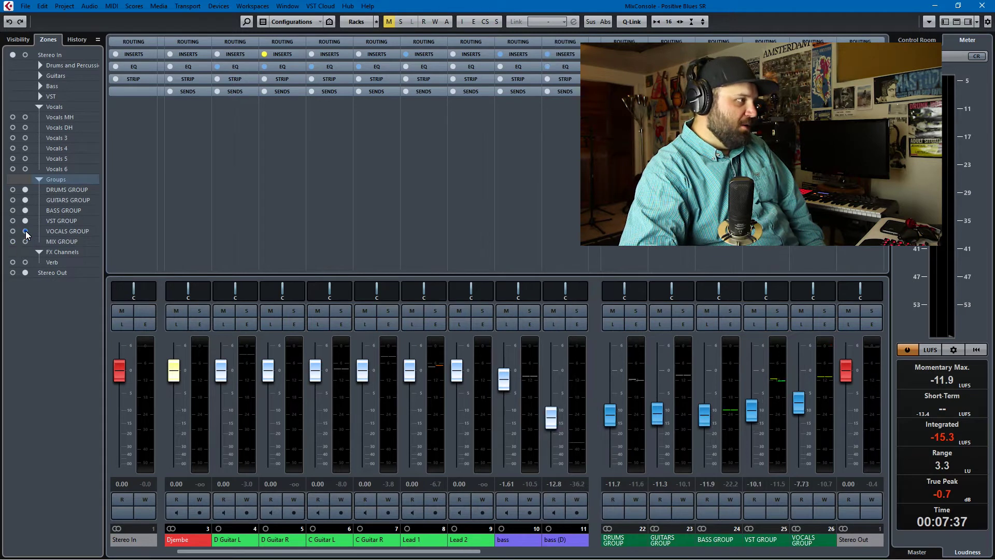
pyautogui.click(25, 231)
pyautogui.click(25, 221)
pyautogui.click(25, 211)
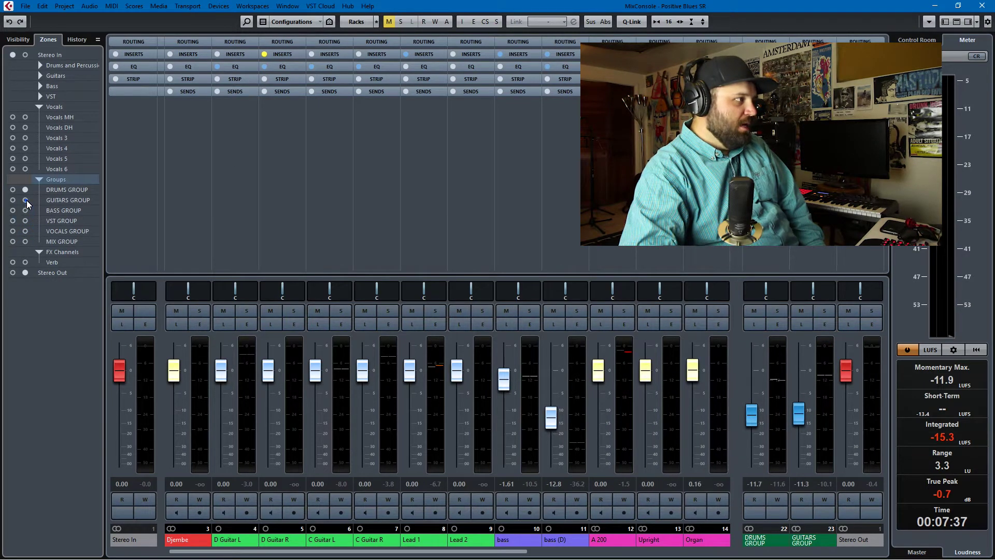
pyautogui.click(25, 200)
pyautogui.click(25, 189)
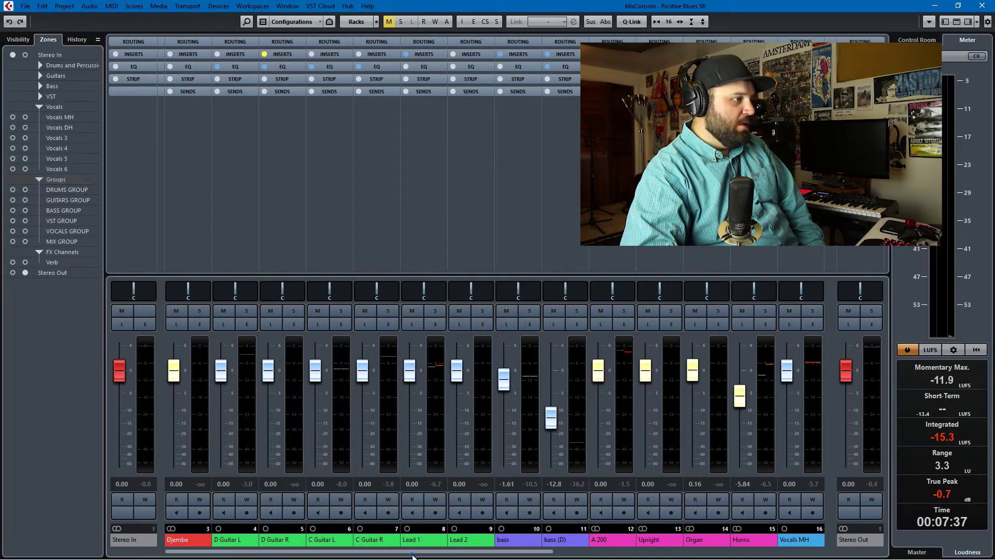
pyautogui.hscroll(6, 417, 549)
pyautogui.hscroll(-7, 475, 544)
pyautogui.hscroll(2, 369, 519)
pyautogui.hscroll(3, 369, 519)
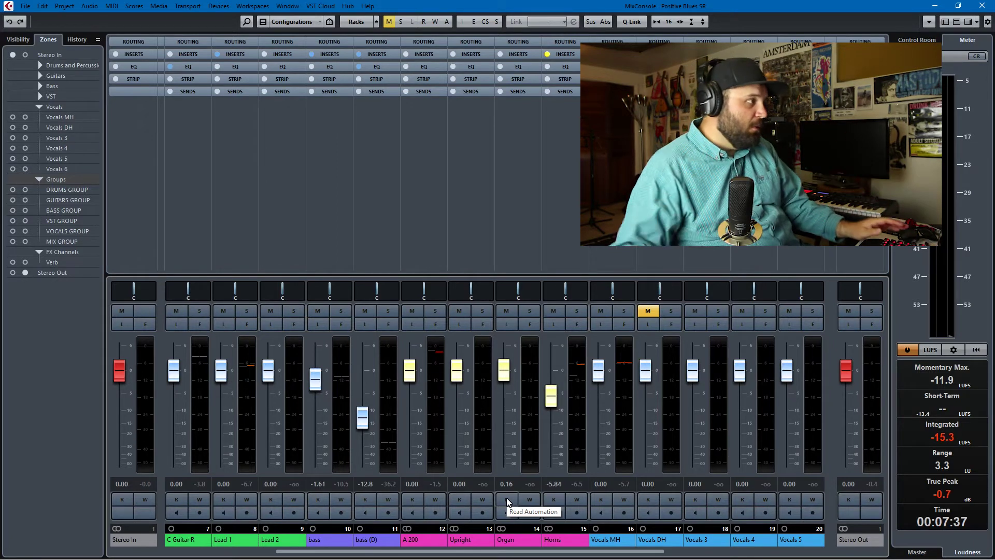
# In the Visibility list, hide the Vocals, VST, Bass and Drums and Percussion channels
pyautogui.click(19, 39)
pyautogui.click(13, 108)
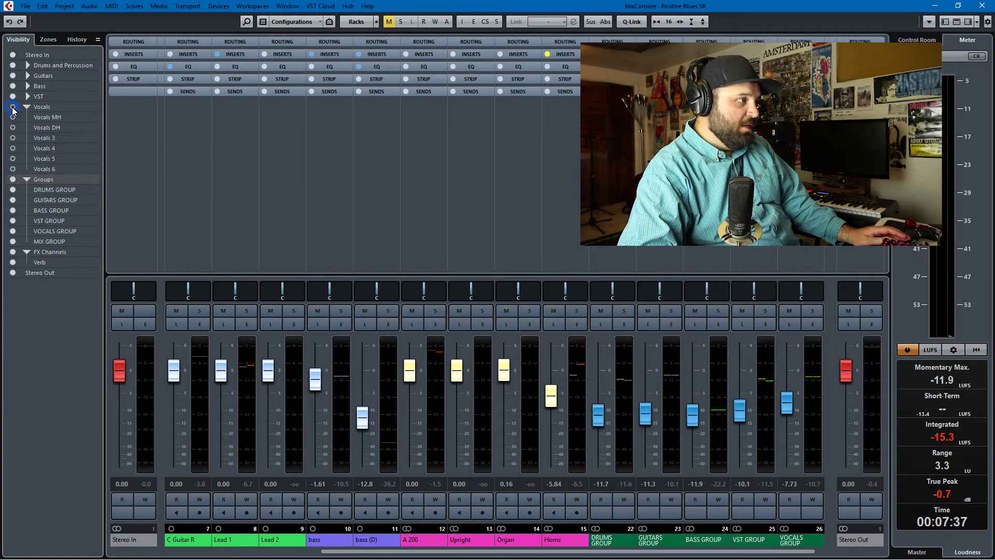
pyautogui.click(13, 96)
pyautogui.click(12, 86)
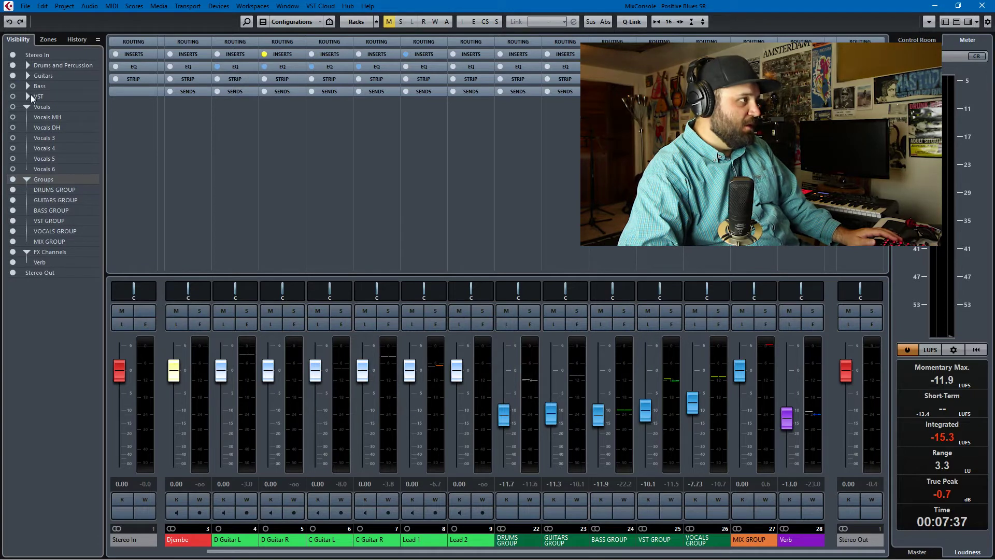
pyautogui.click(13, 65)
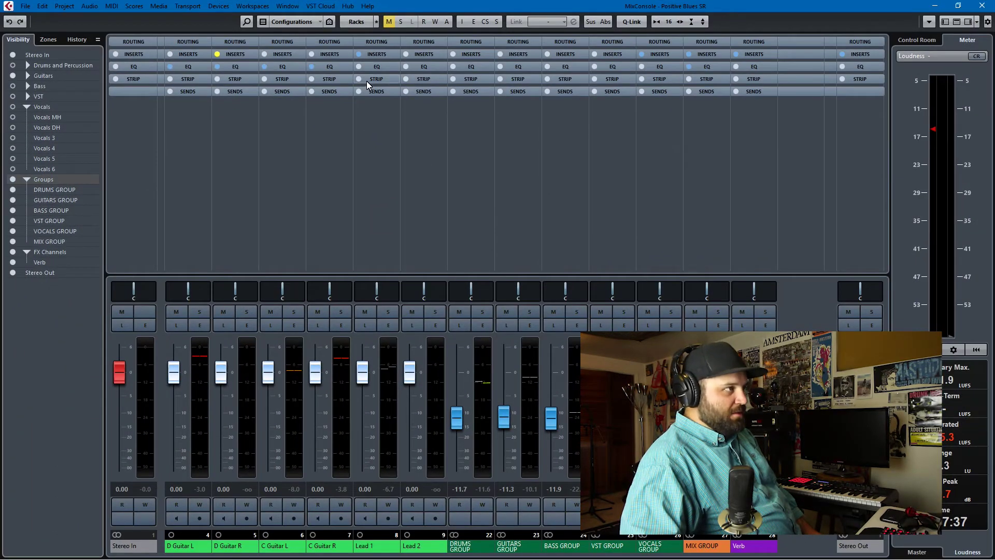
pyautogui.click(356, 20)
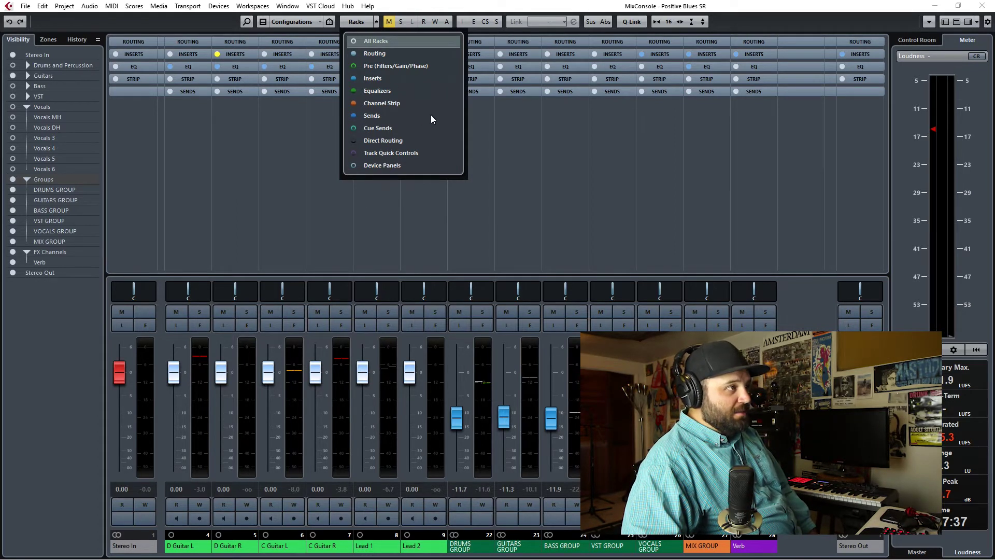
# Add and expand the Pre (Filters/Gain/Phase) rack, testing D Guitar R's High-Cut on and off
pyautogui.click(354, 66)
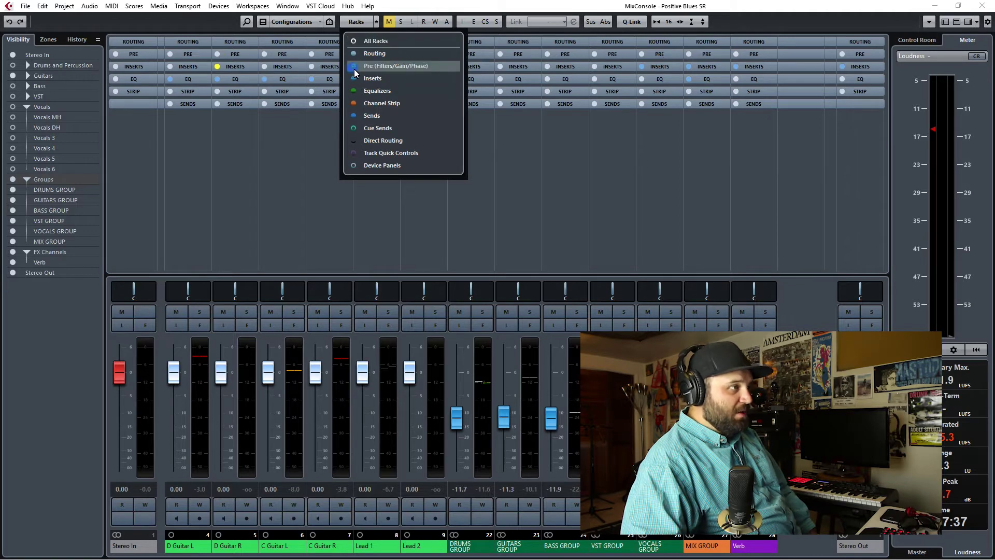
pyautogui.click(288, 134)
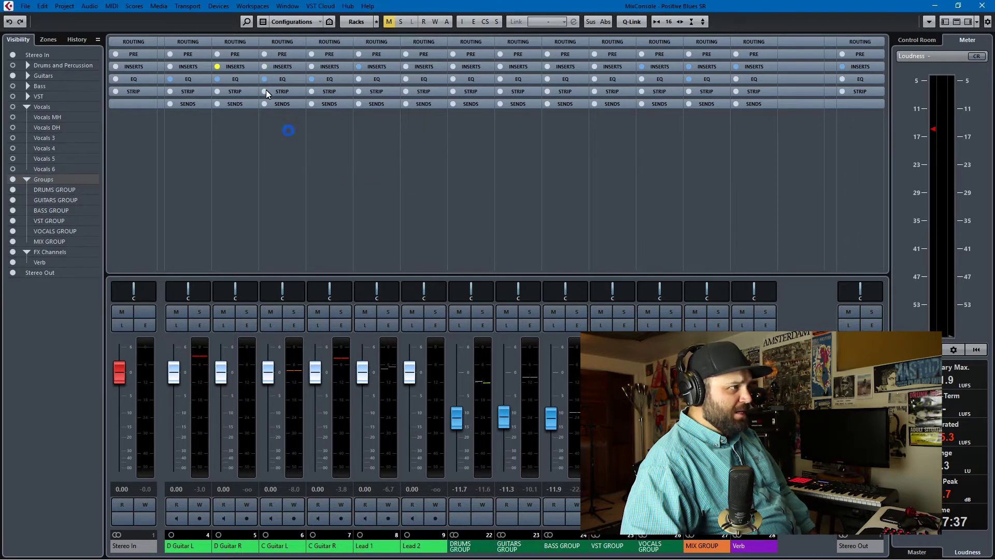
pyautogui.click(239, 52)
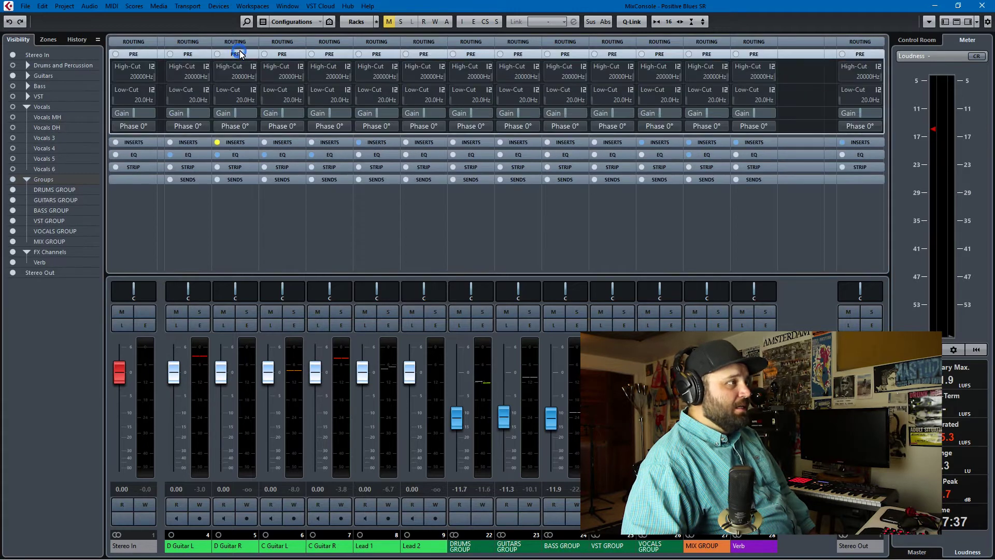
pyautogui.click(219, 67)
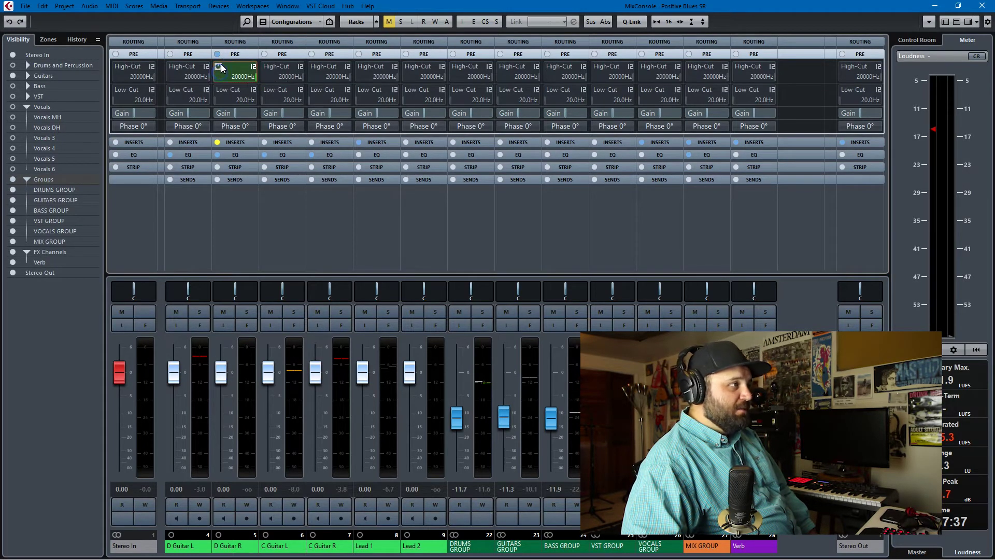
pyautogui.click(220, 66)
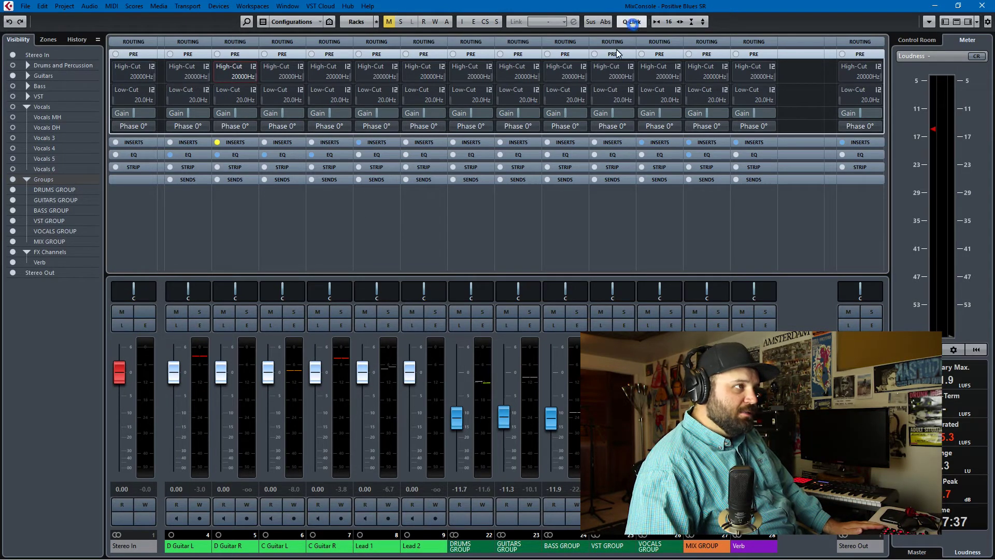
# Q-Link D Guitar L through Lead 2 with write on, test faders at -6.67, reset to 0.00
pyautogui.click(171, 238)
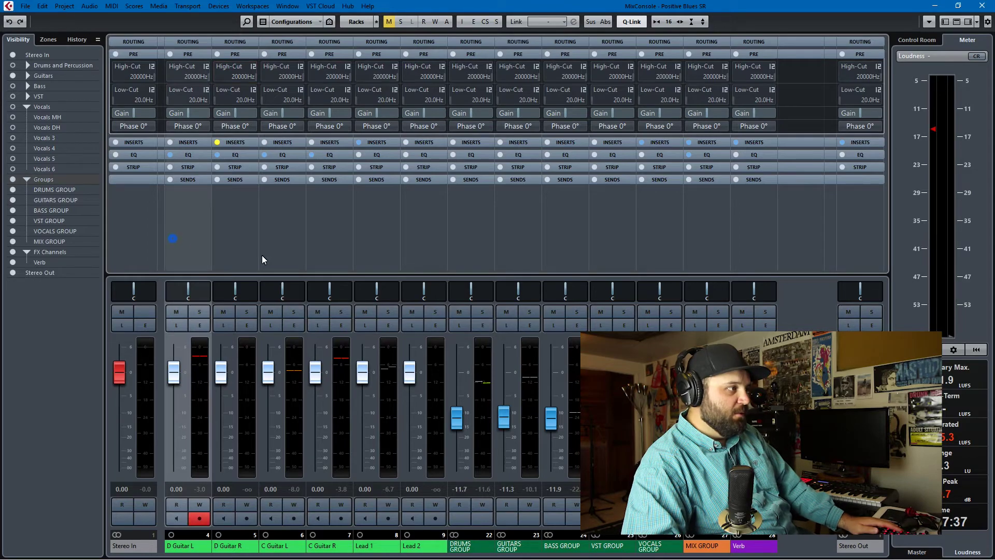
pyautogui.click(419, 247)
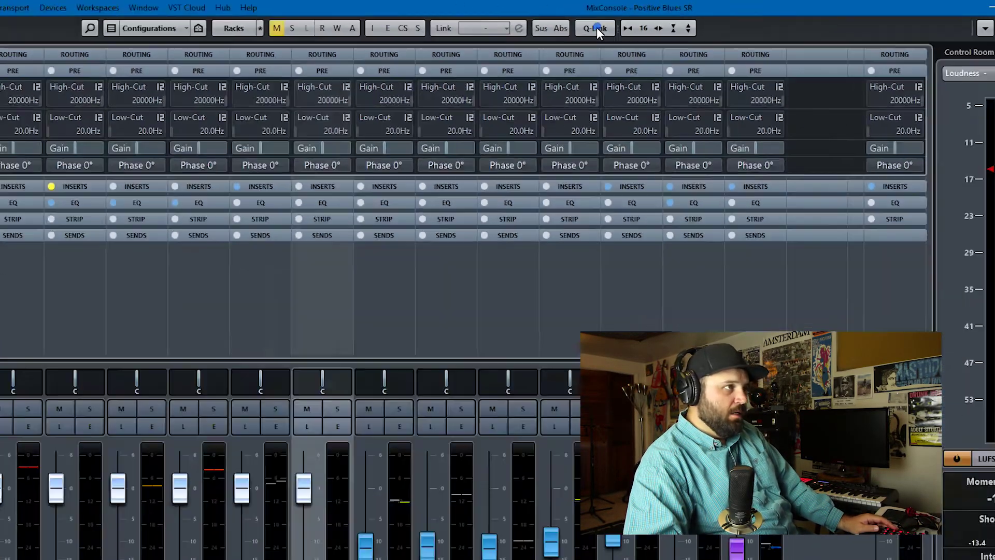
pyautogui.click(449, 54)
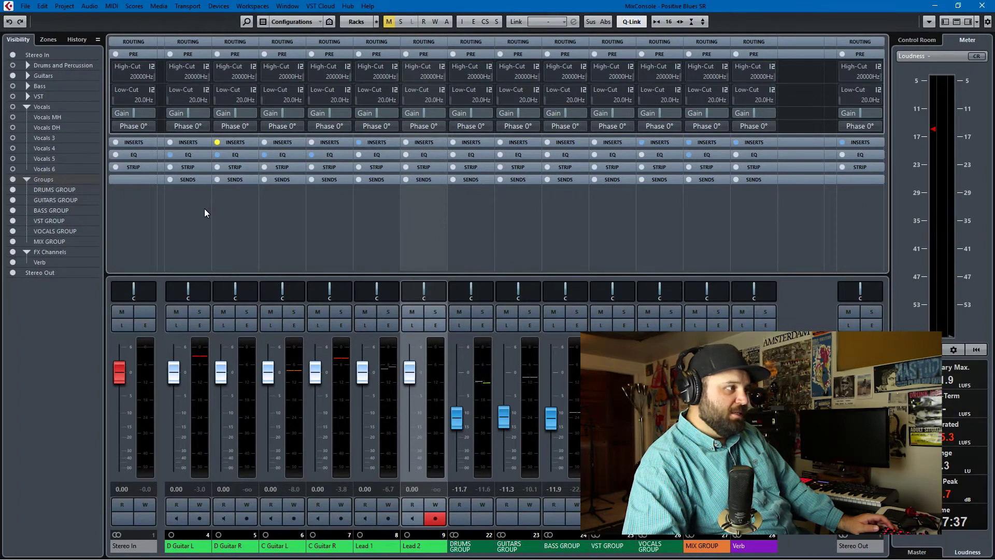
pyautogui.click(178, 377)
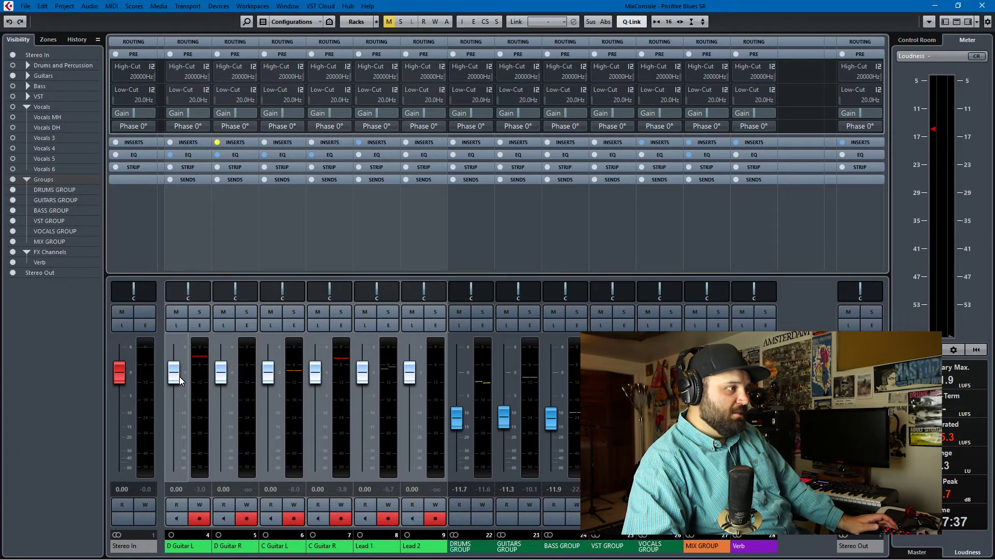
pyautogui.moveTo(180, 380); pyautogui.dragTo(215, 402)
pyautogui.click(217, 398)
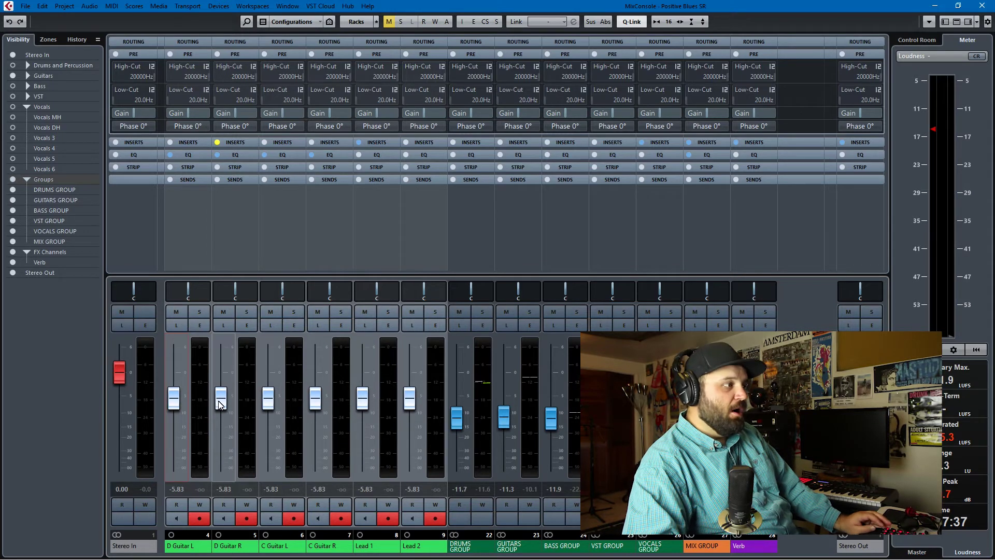
pyautogui.keyDown('ctrl'); pyautogui.click(218, 396); pyautogui.keyUp('ctrl')
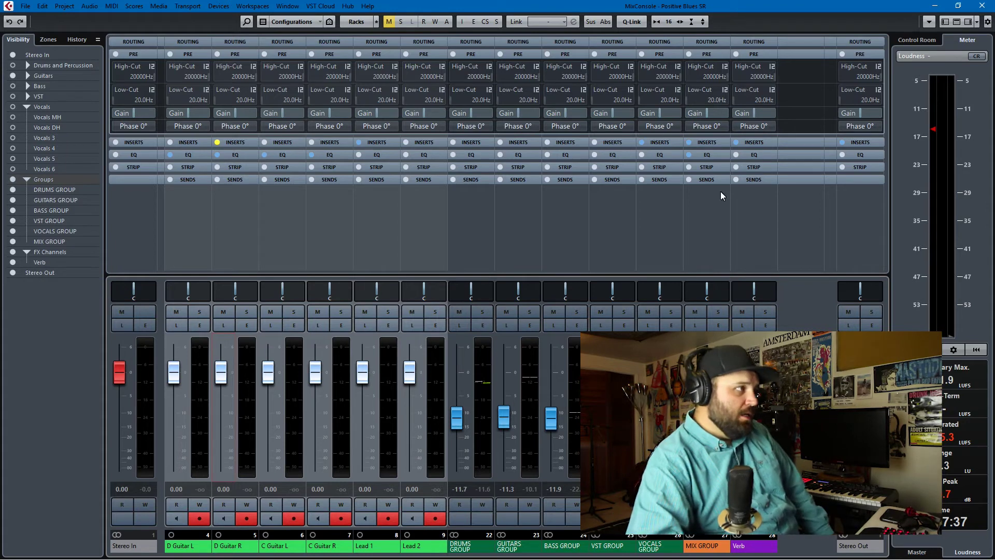
pyautogui.click(13, 107)
pyautogui.click(13, 97)
pyautogui.click(12, 87)
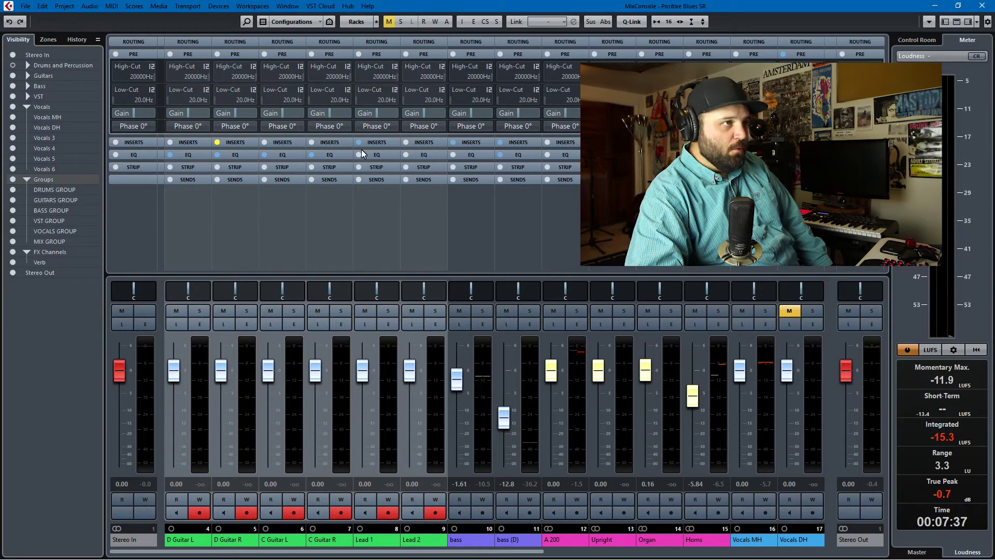
pyautogui.click(945, 22)
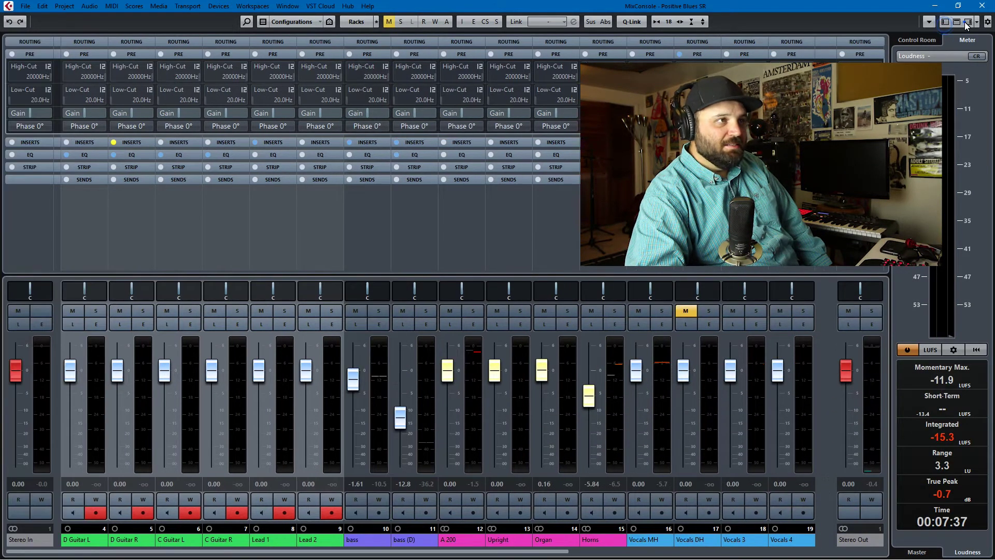
pyautogui.click(966, 22)
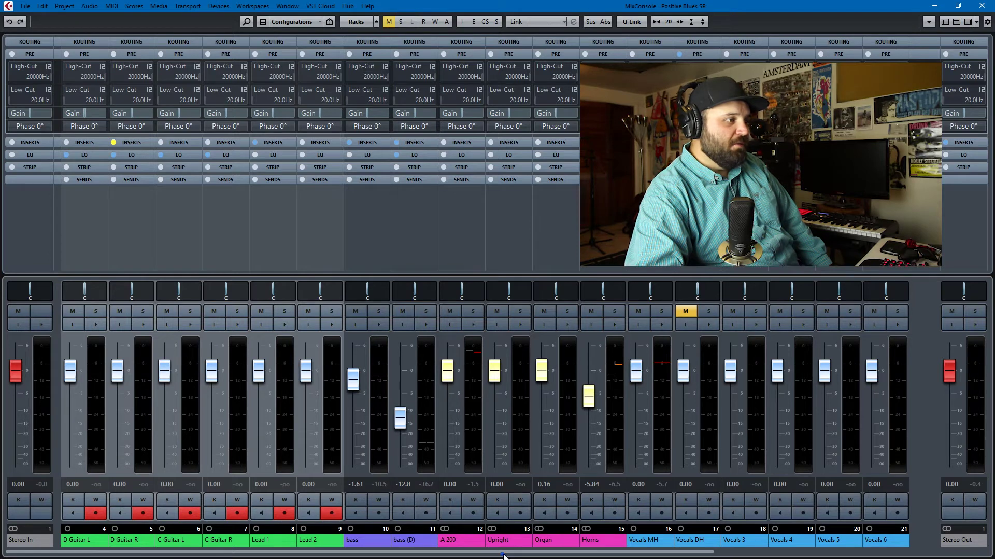
pyautogui.moveTo(378, 551)
pyautogui.mouseDown()
pyautogui.moveTo(616, 552)
pyautogui.moveTo(388, 552)
pyautogui.mouseUp()
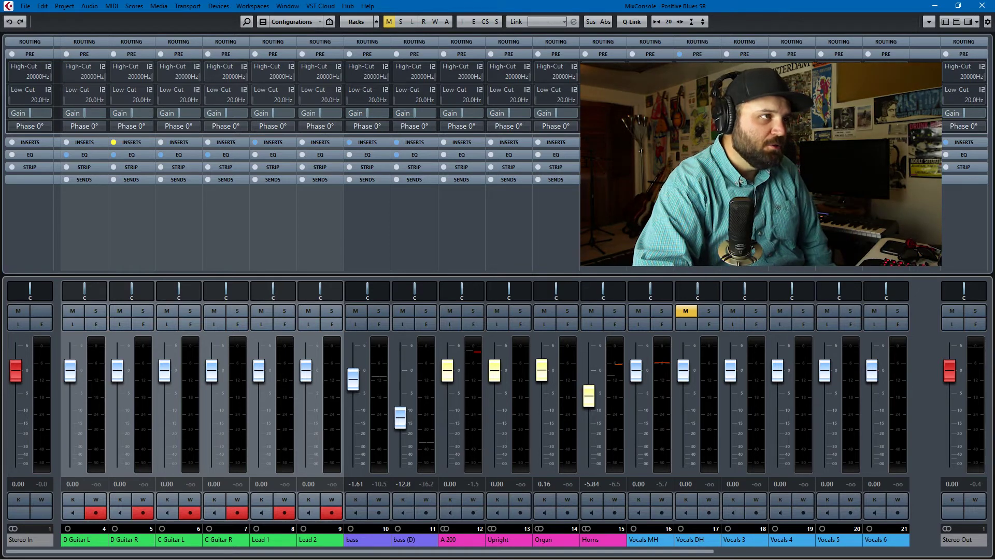
pyautogui.click(950, 25)
pyautogui.click(966, 23)
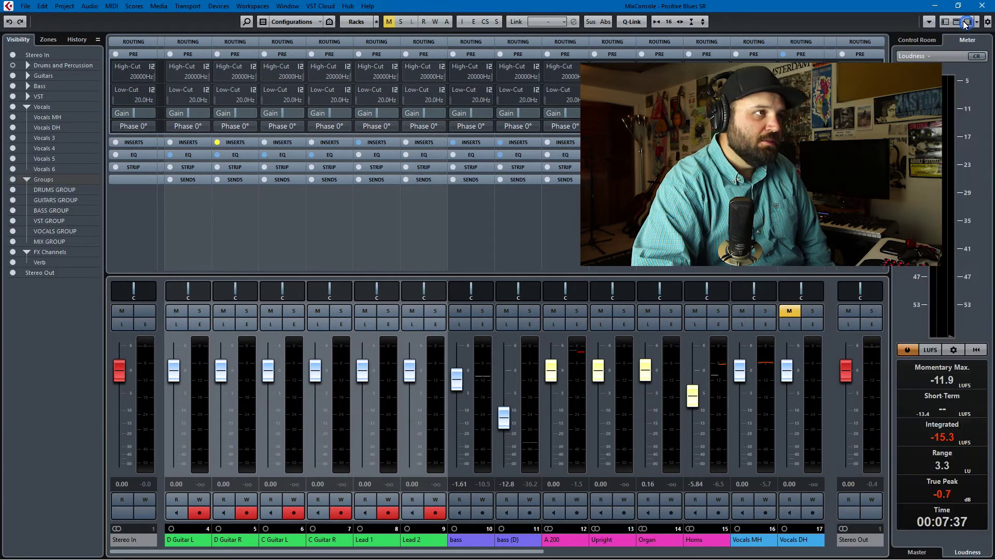
# Hide the Drums, Guitars, Bass, VST and group channels, then switch to the Zones view
pyautogui.click(12, 64)
pyautogui.click(12, 65)
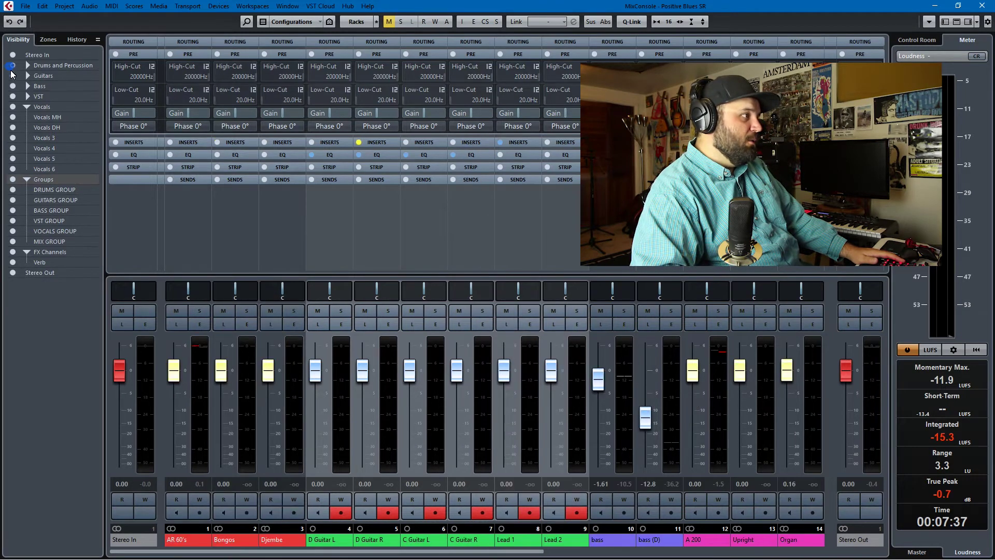
pyautogui.click(13, 76)
pyautogui.click(10, 67)
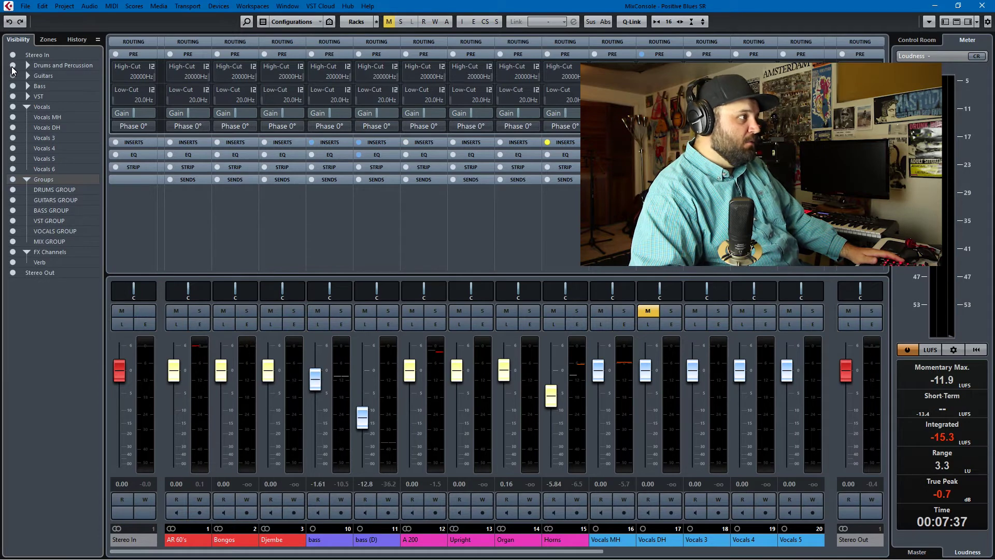
pyautogui.click(12, 65)
pyautogui.click(12, 85)
pyautogui.click(12, 96)
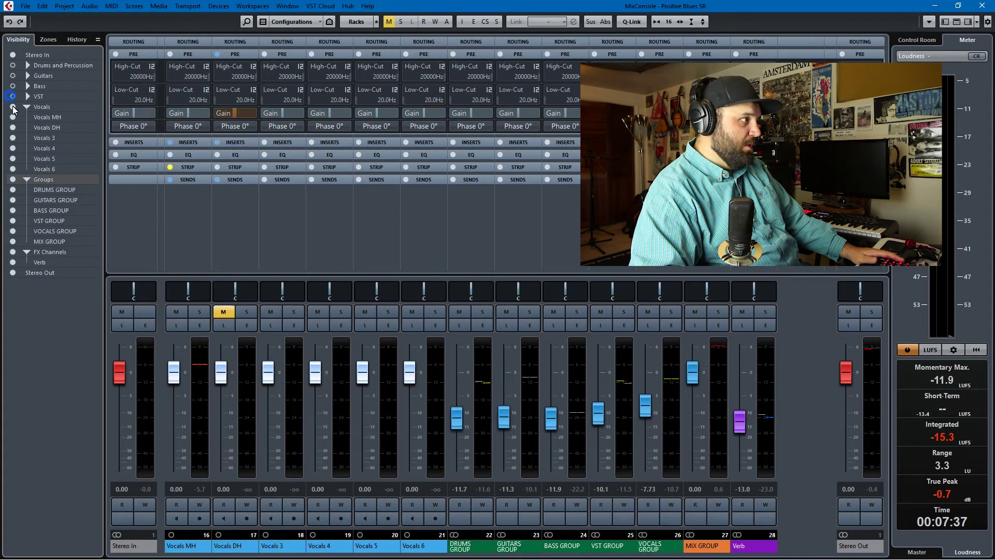
pyautogui.click(12, 179)
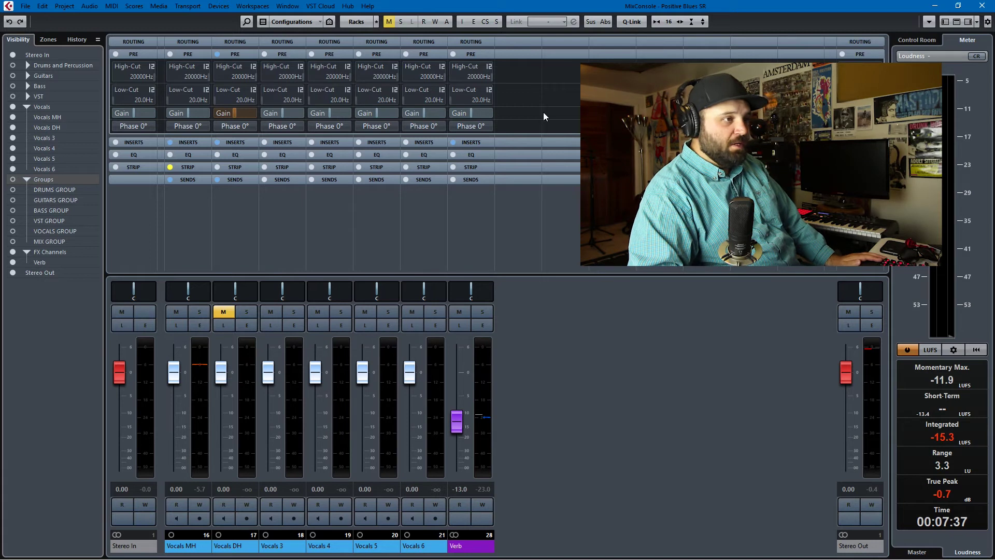
pyautogui.click(55, 38)
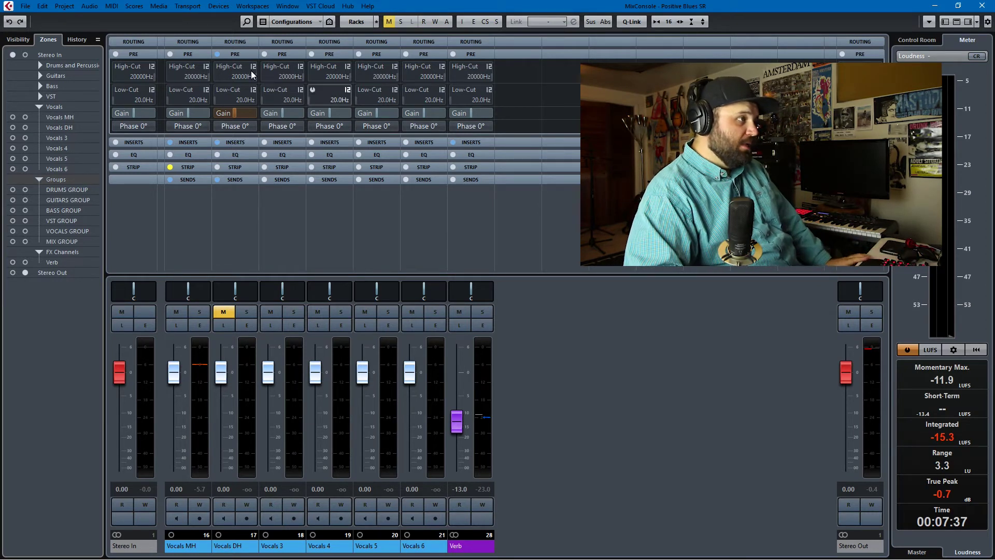
# Select Vocals MH through Vocals 6 and link them with Q-Link
pyautogui.click(193, 240)
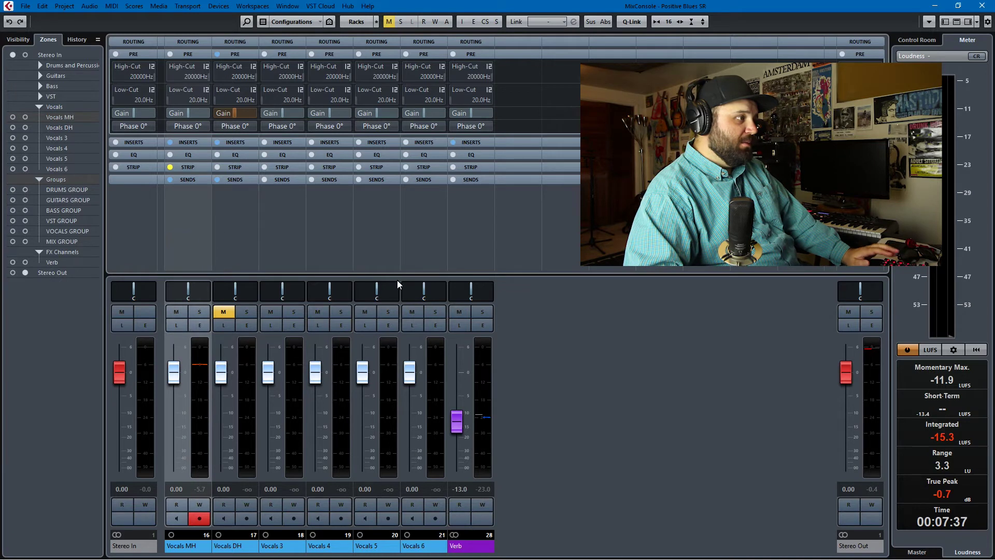
pyautogui.keyDown('shift'); pyautogui.click(416, 255); pyautogui.keyUp('shift')
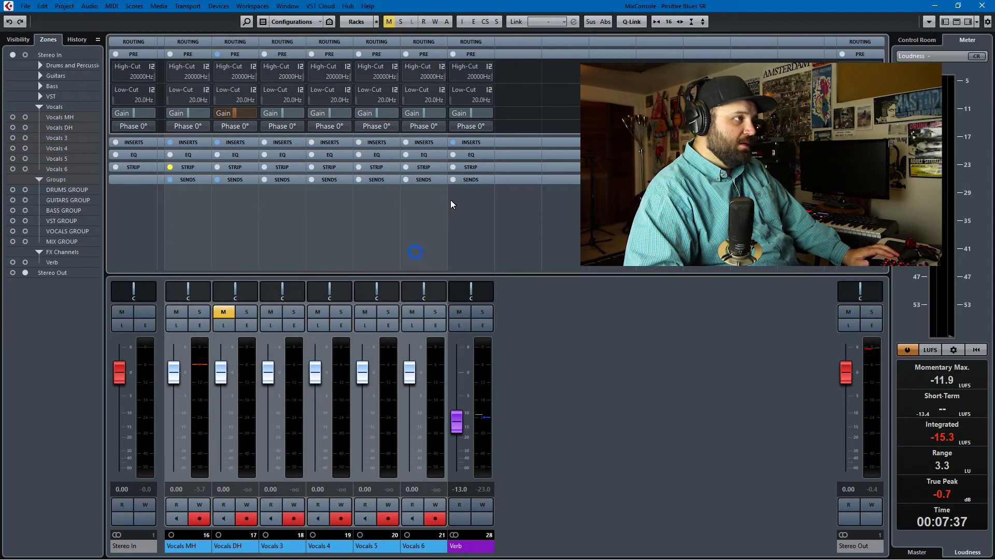
pyautogui.click(631, 23)
pyautogui.scroll(-5, 409, 368)
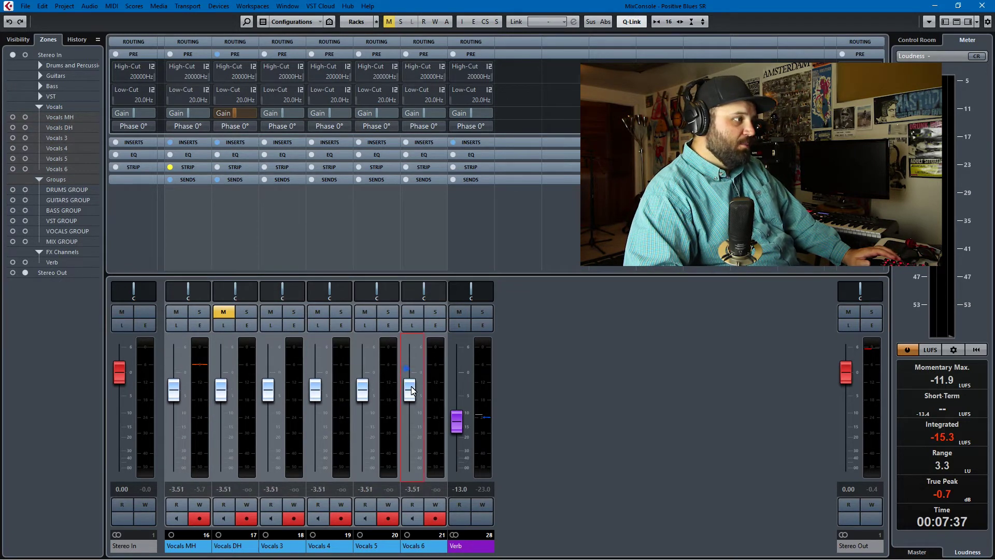
pyautogui.scroll(5, 409, 369)
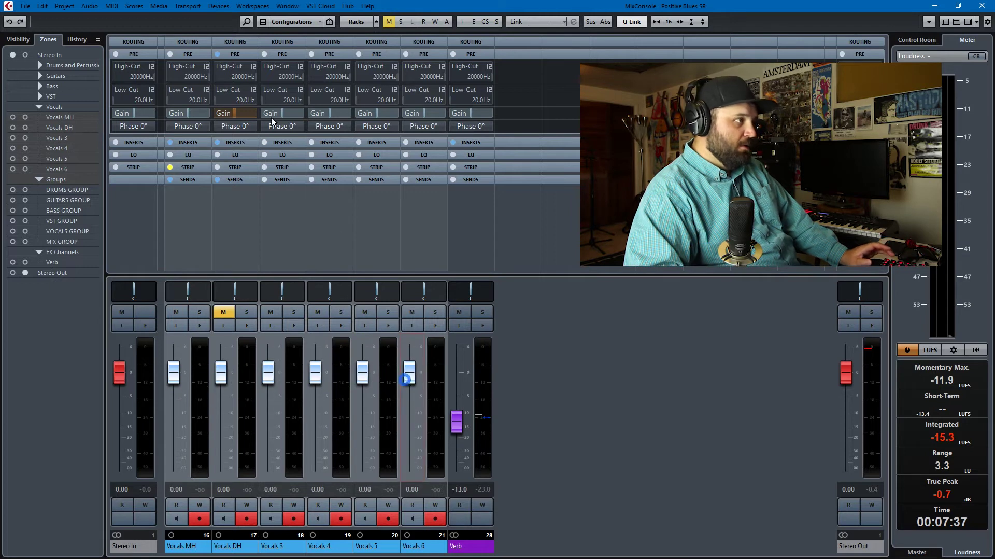
# Show the Routing rack, route the vocals to Stereo Out and back to VOCALS GROUP, then show Guitars
pyautogui.click(187, 41)
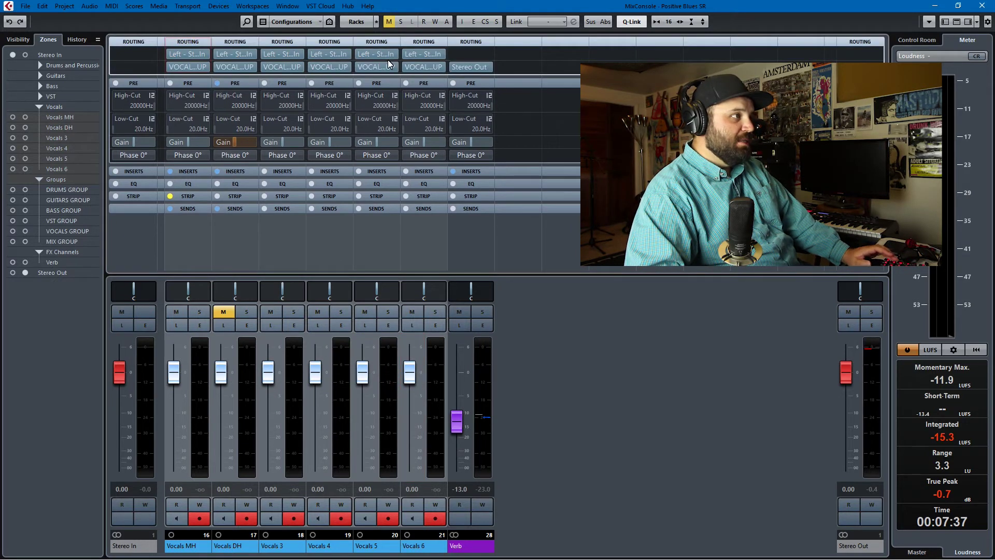
pyautogui.click(440, 70)
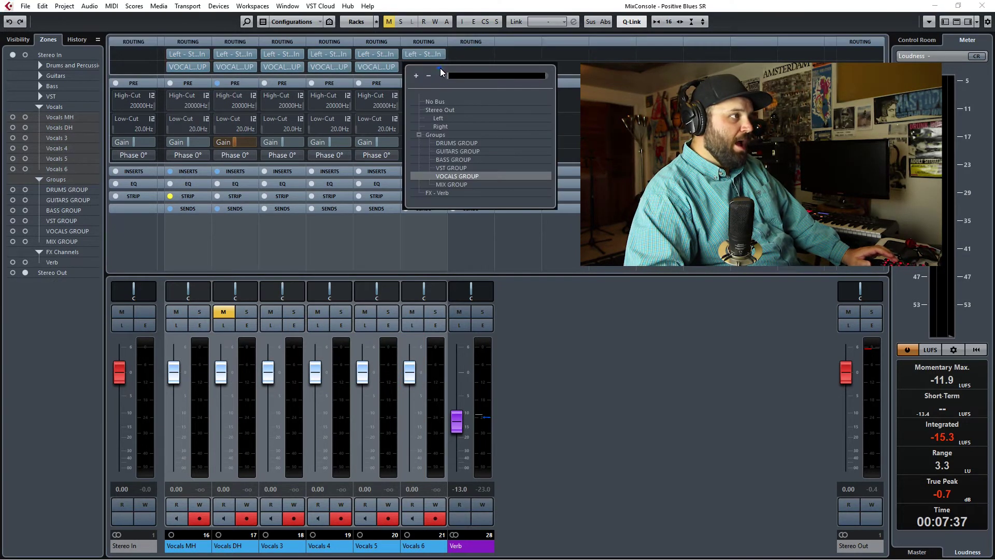
pyautogui.click(440, 110)
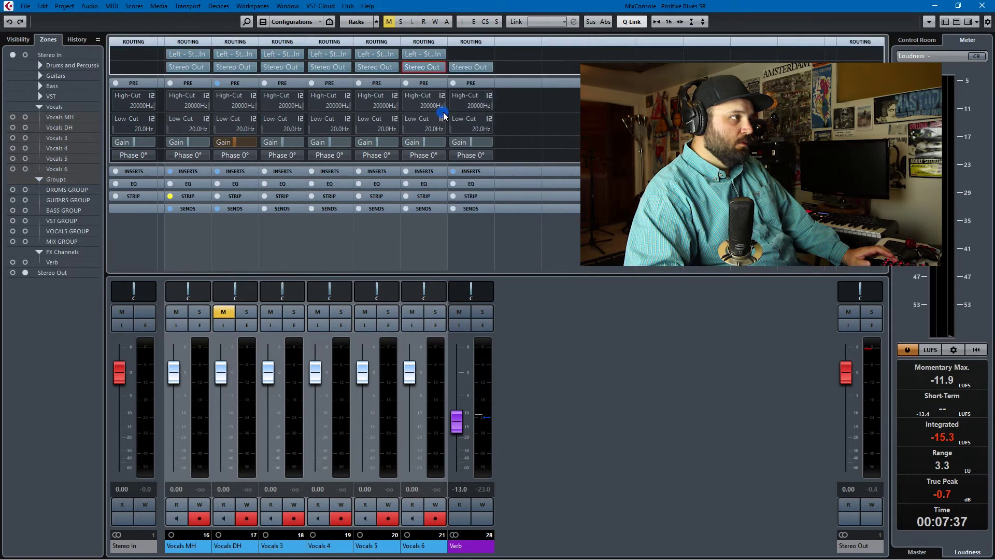
pyautogui.click(437, 68)
pyautogui.click(444, 177)
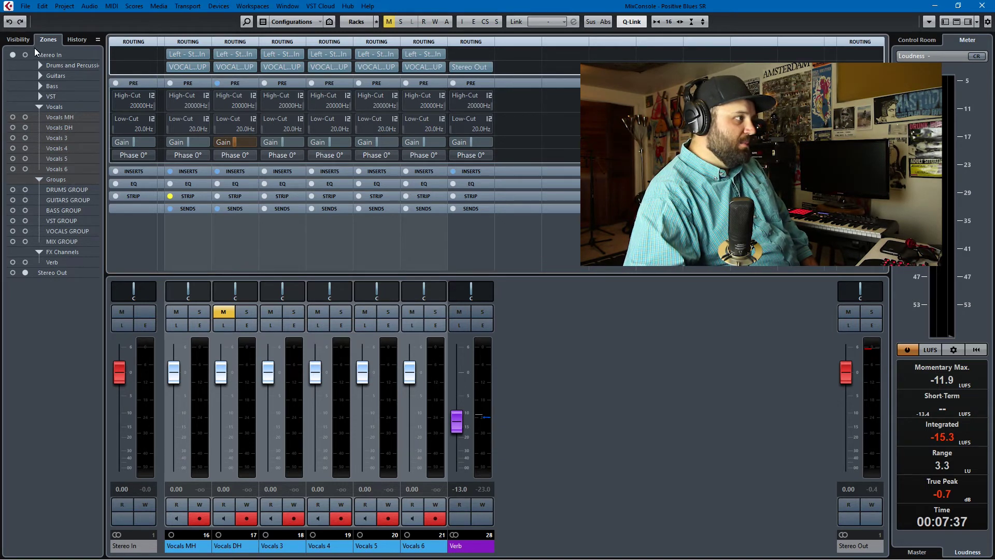
pyautogui.click(16, 40)
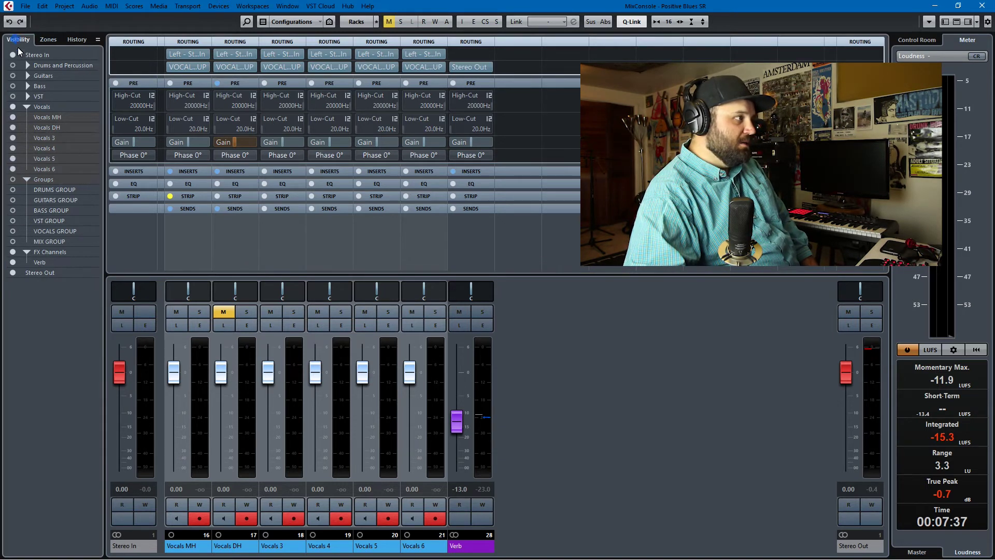
pyautogui.click(13, 76)
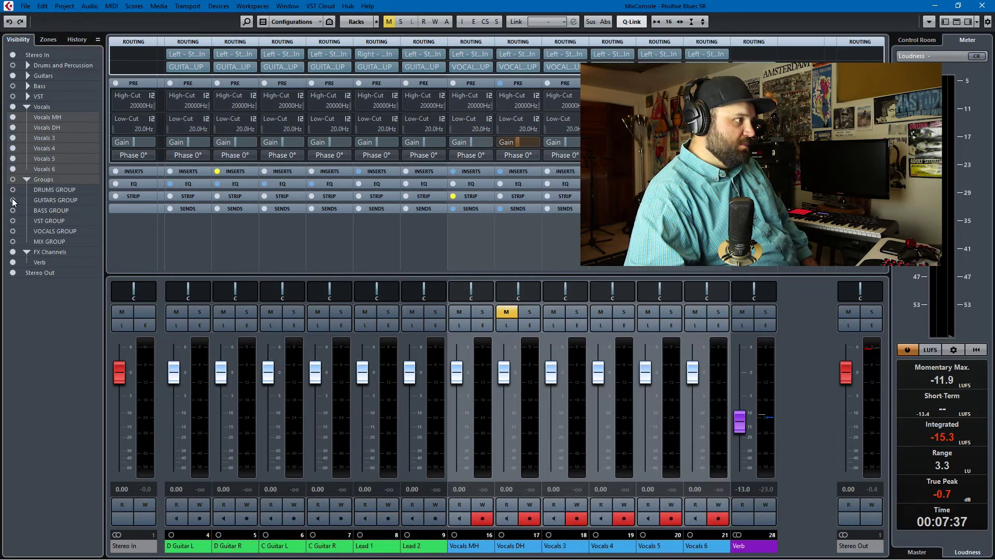
# Show the GUITARS and VOCALS GROUP channels, hide the side zones, restore the meter zone, expand inserts
pyautogui.click(12, 201)
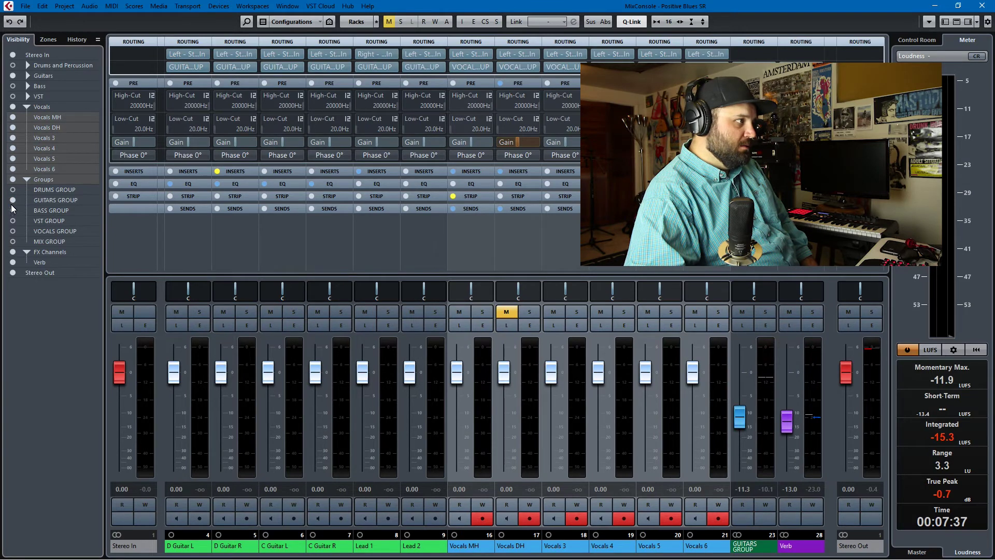
pyautogui.click(13, 231)
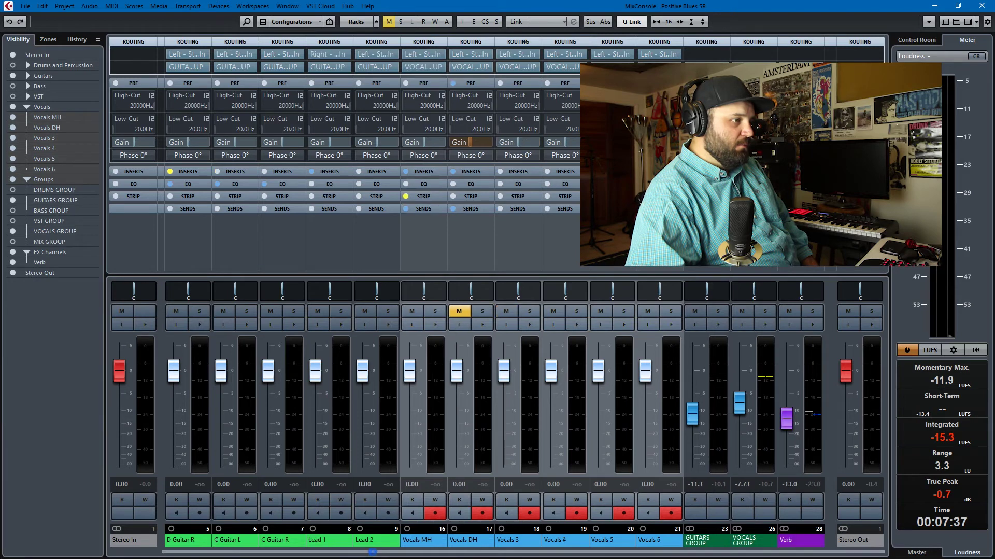
pyautogui.hscroll(1, 402, 517)
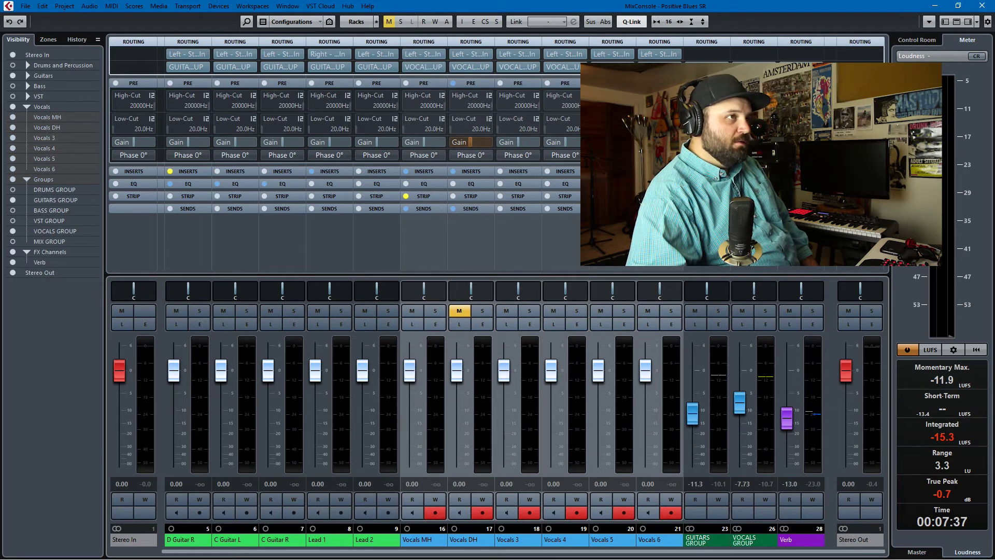
pyautogui.click(967, 25)
pyautogui.click(945, 22)
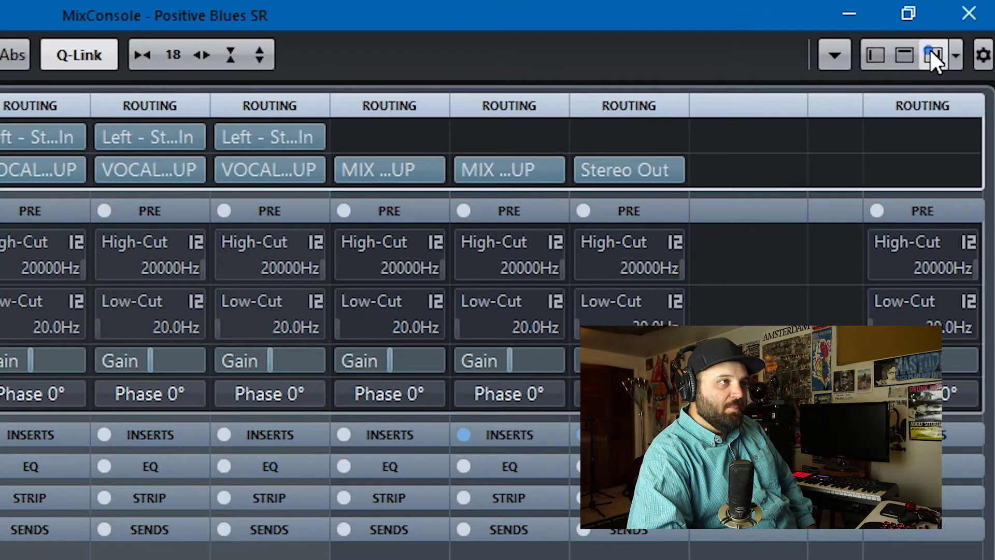
pyautogui.click(968, 21)
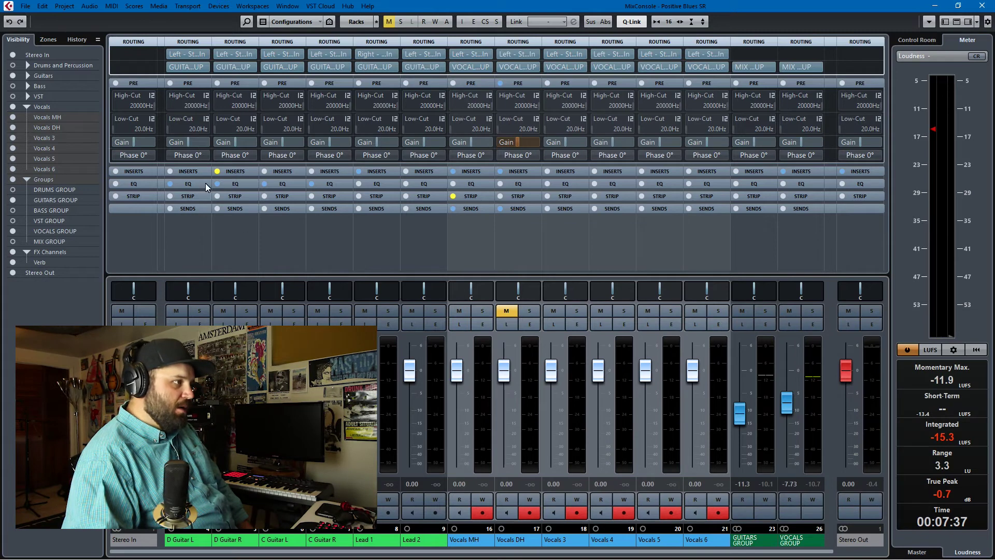
pyautogui.click(616, 173)
# Scroll through the category-sorted plug-ins for Vocals 4's empty insert, then dismiss the list unchanged
pyautogui.click(609, 181)
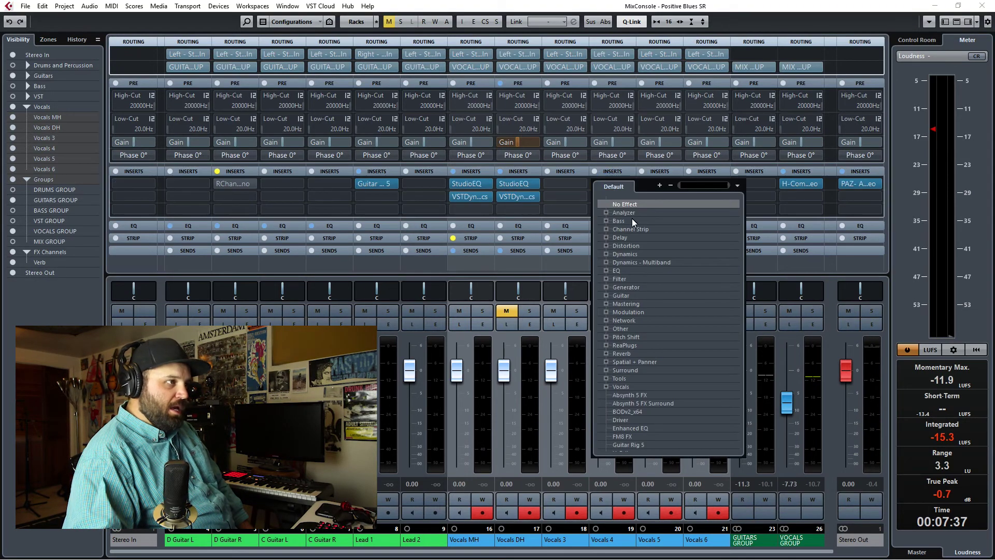
pyautogui.scroll(-8, 641, 340)
pyautogui.scroll(8, 632, 383)
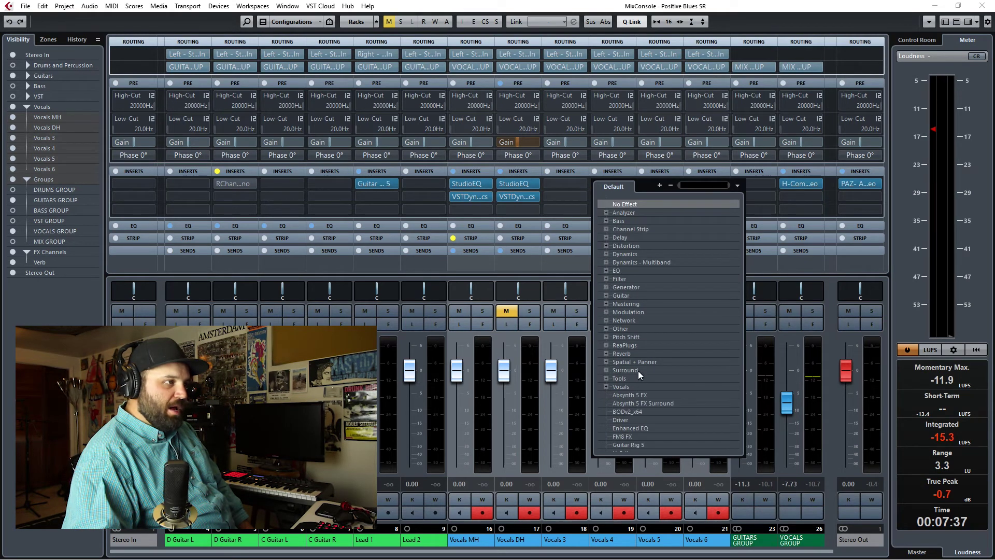
pyautogui.scroll(-8, 674, 374)
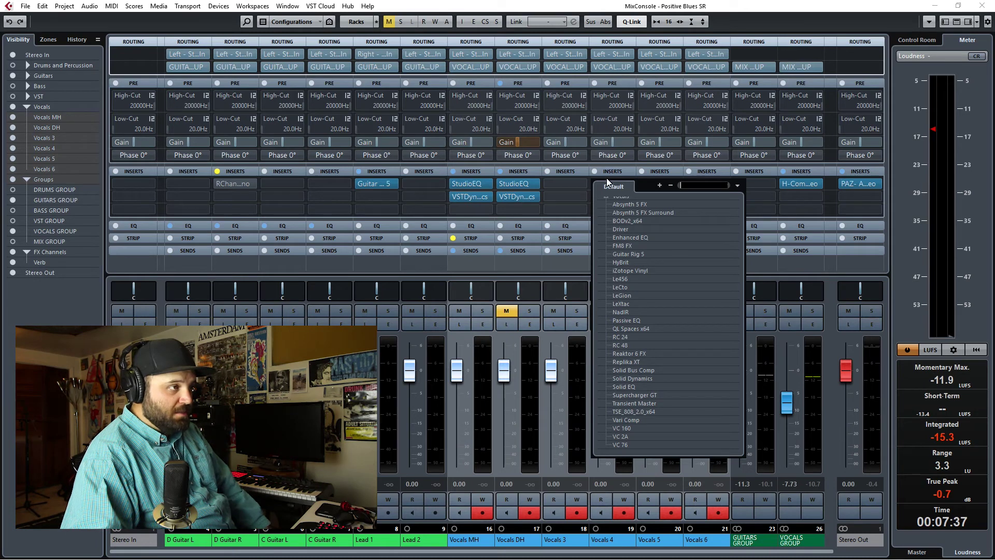
pyautogui.scroll(8, 629, 443)
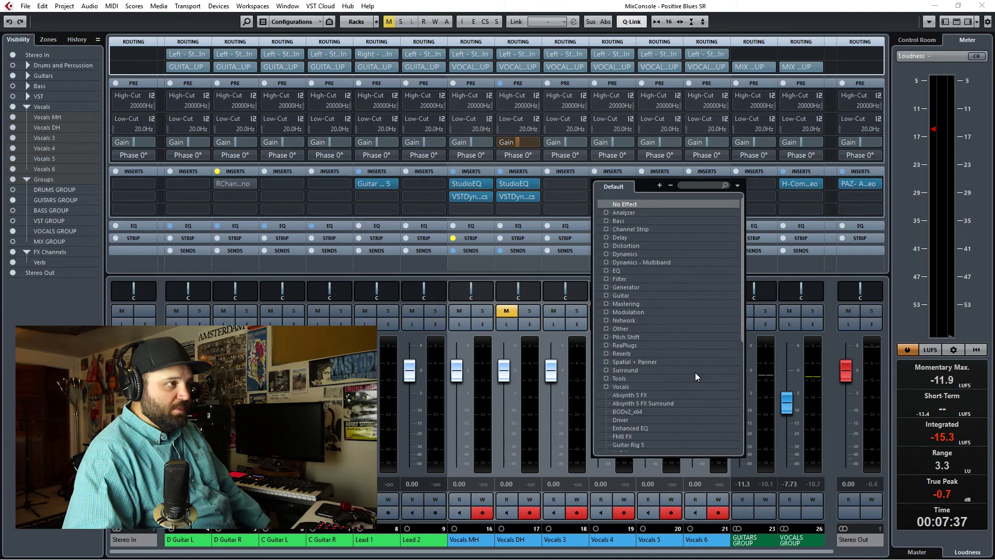
pyautogui.click(218, 6)
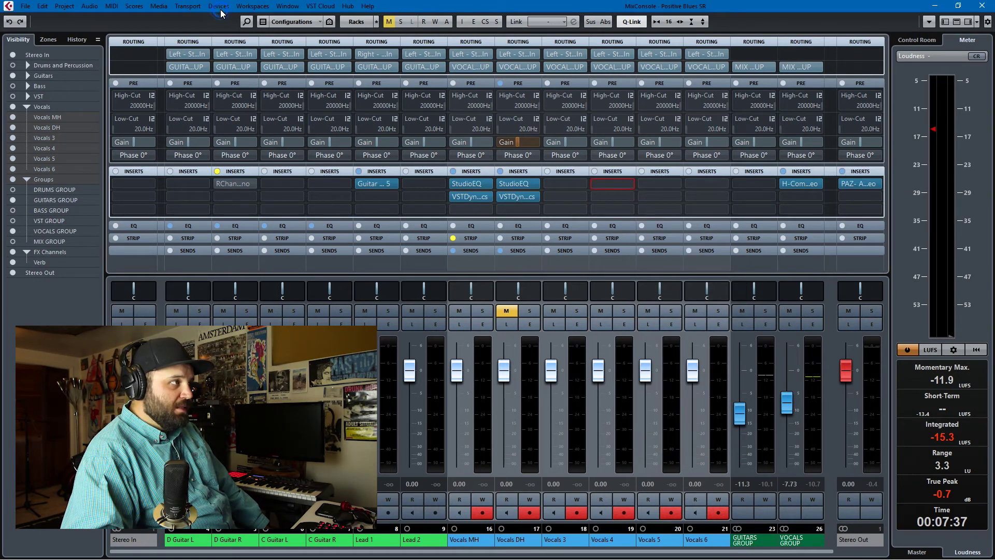
# Switch the Default plug-in collection to Sort By Vendor in the Plug-in Manager, then close it
pyautogui.click(219, 6)
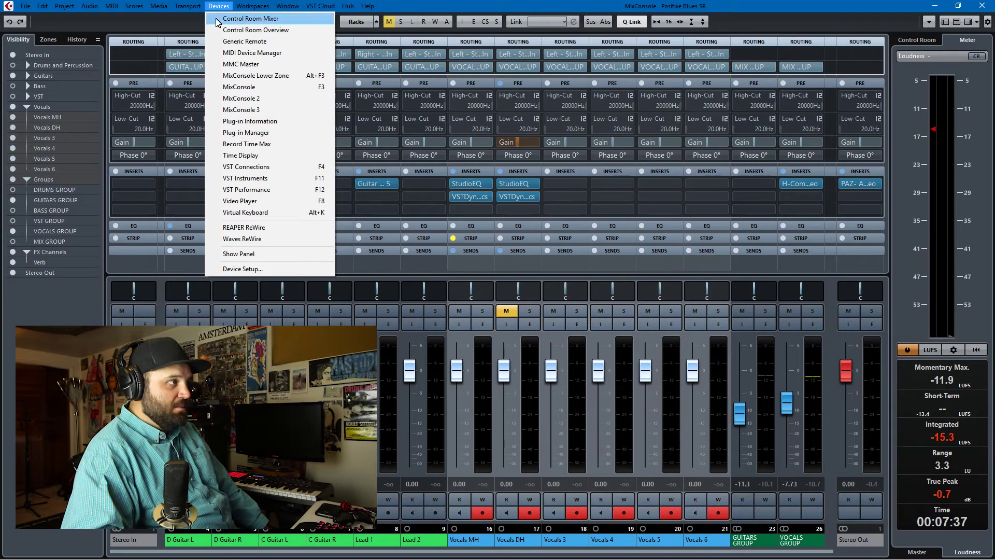
pyautogui.click(247, 135)
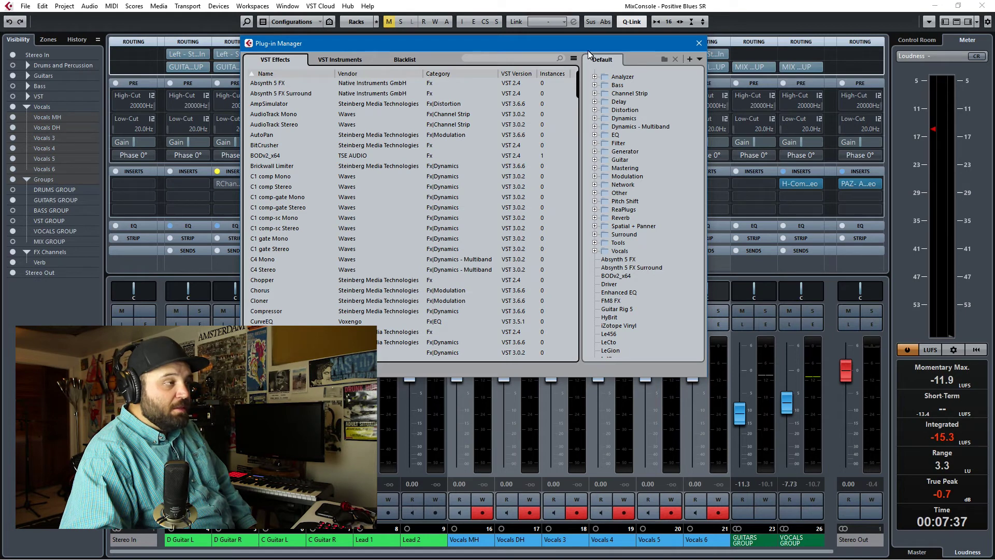
pyautogui.rightClick(665, 210)
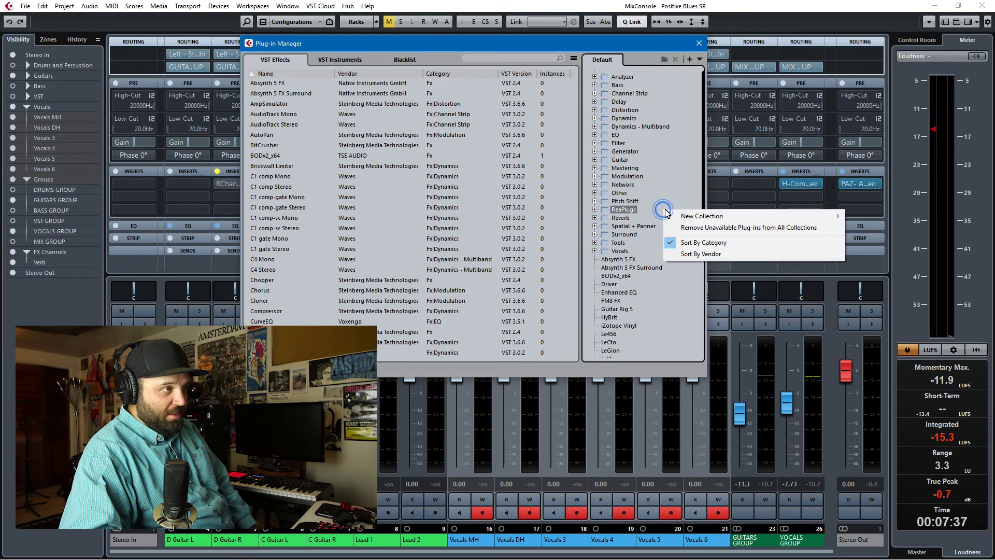
pyautogui.click(691, 255)
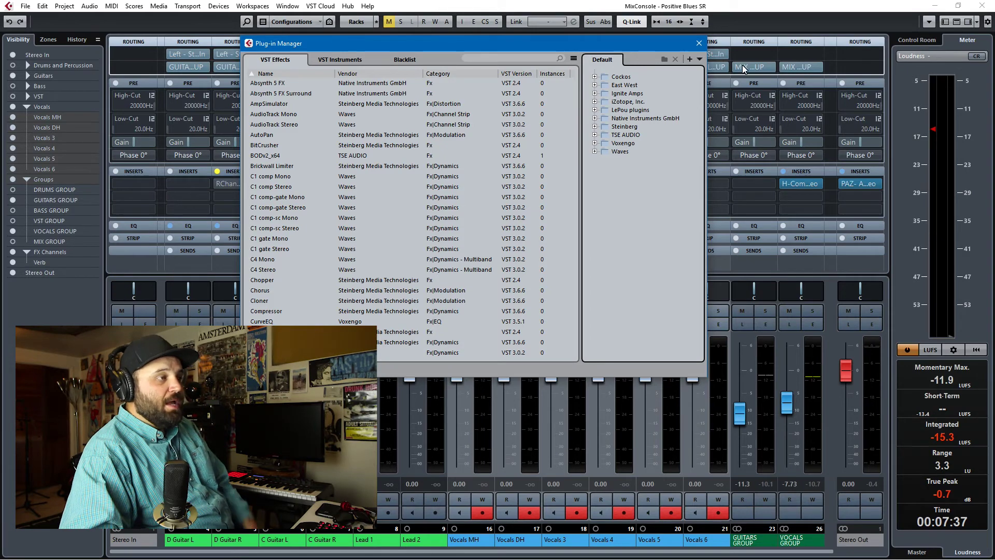
pyautogui.click(698, 46)
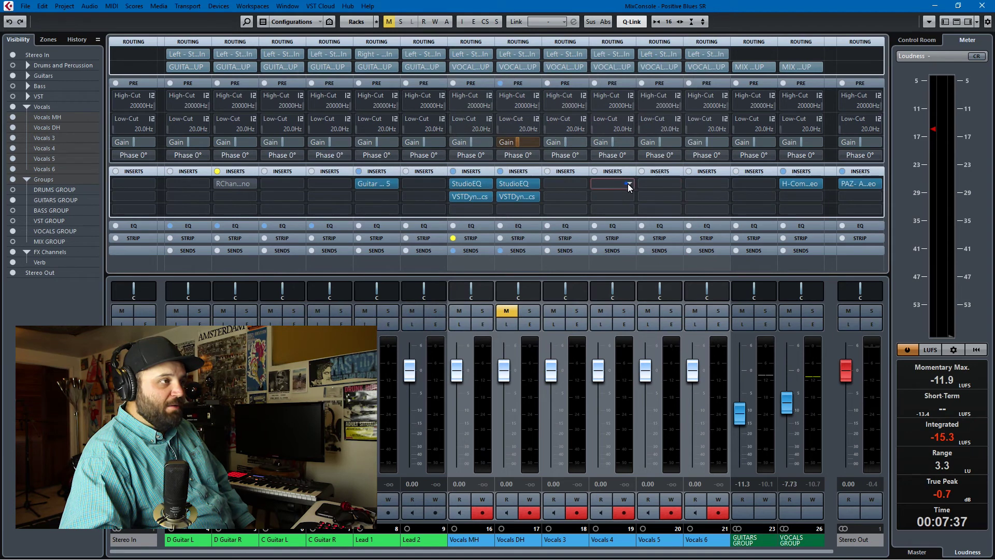
# On Vocals 4's empty insert slot, search the plug-in list for 'compress', then clear the search
pyautogui.click(627, 184)
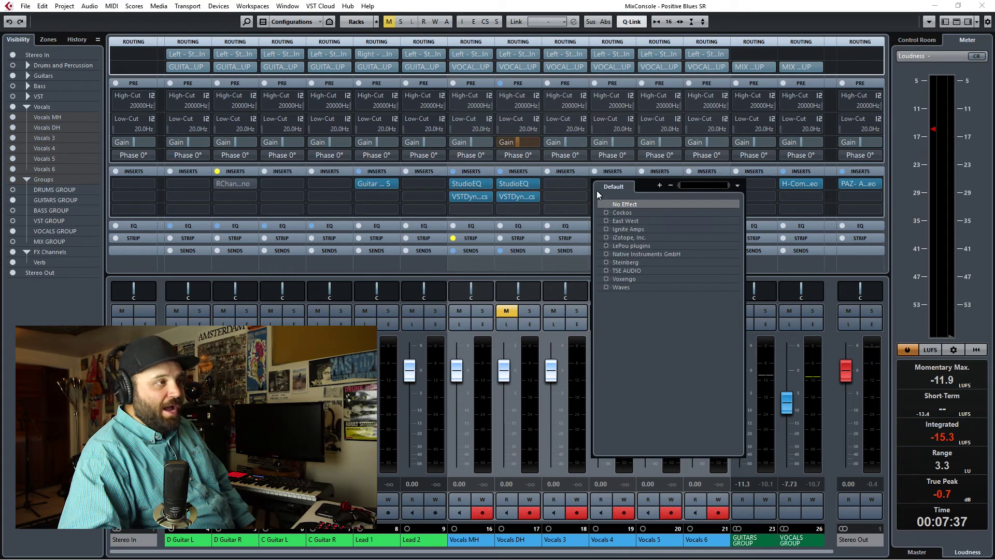
pyautogui.click(585, 181)
pyautogui.click(609, 182)
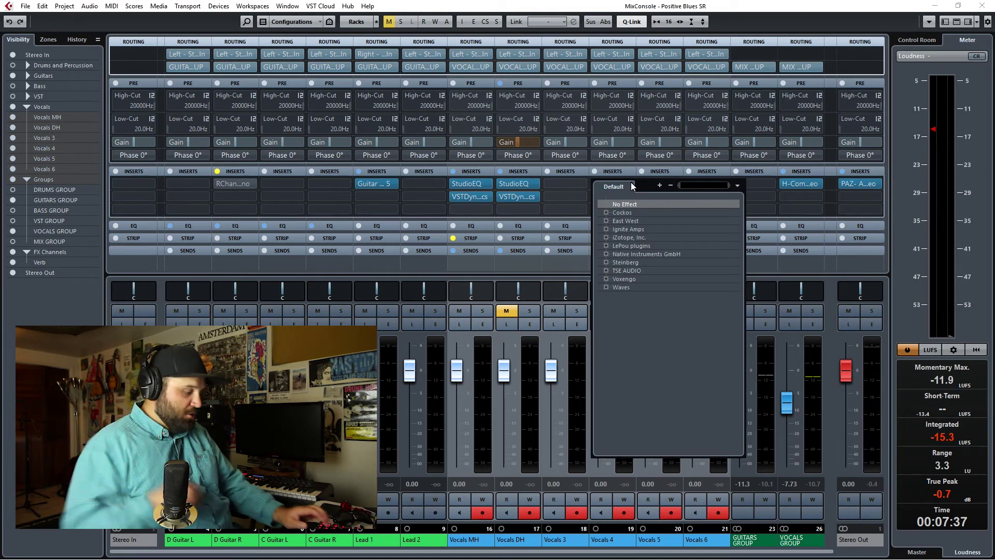
pyautogui.write('c')
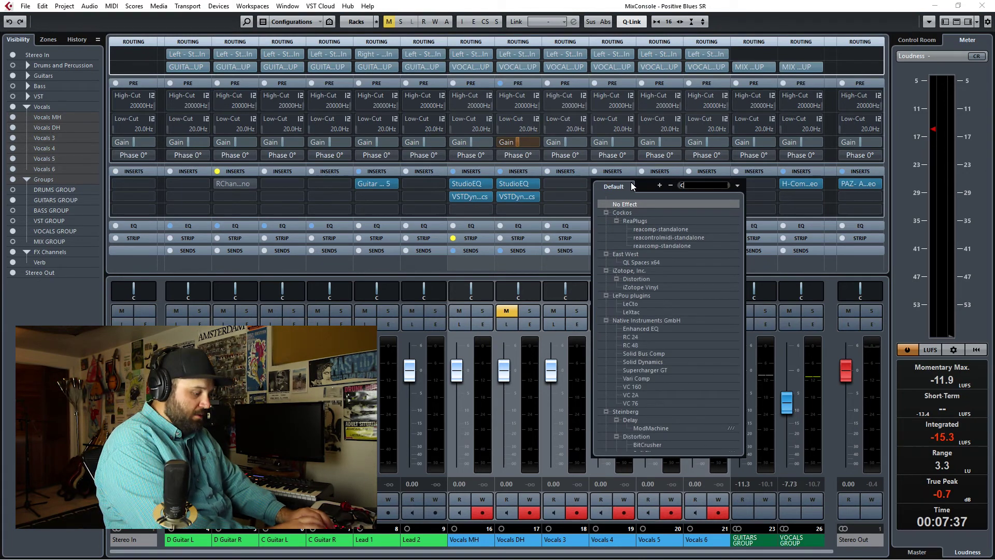
pyautogui.write('ompress')
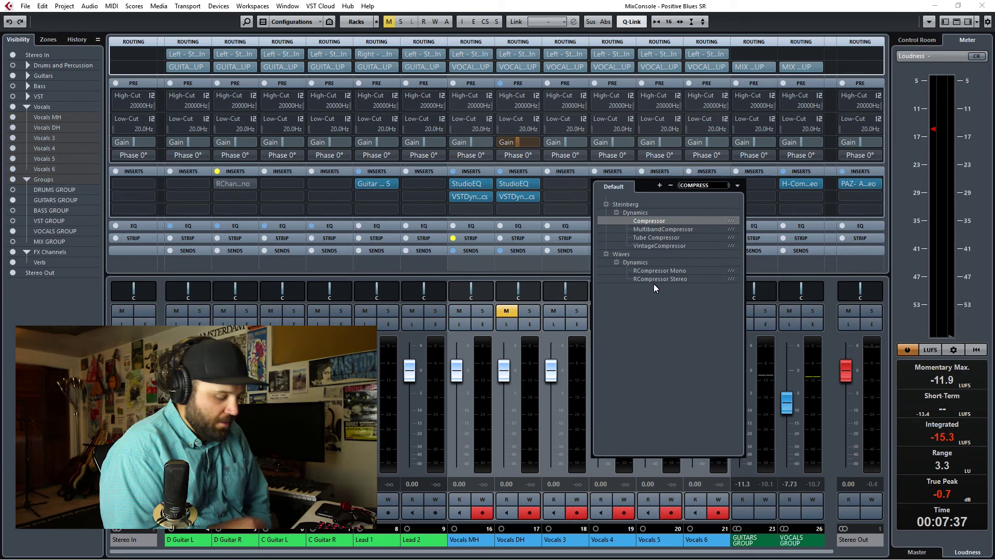
pyautogui.hotkey('ctrl', 'a')
pyautogui.press('BackSpace')
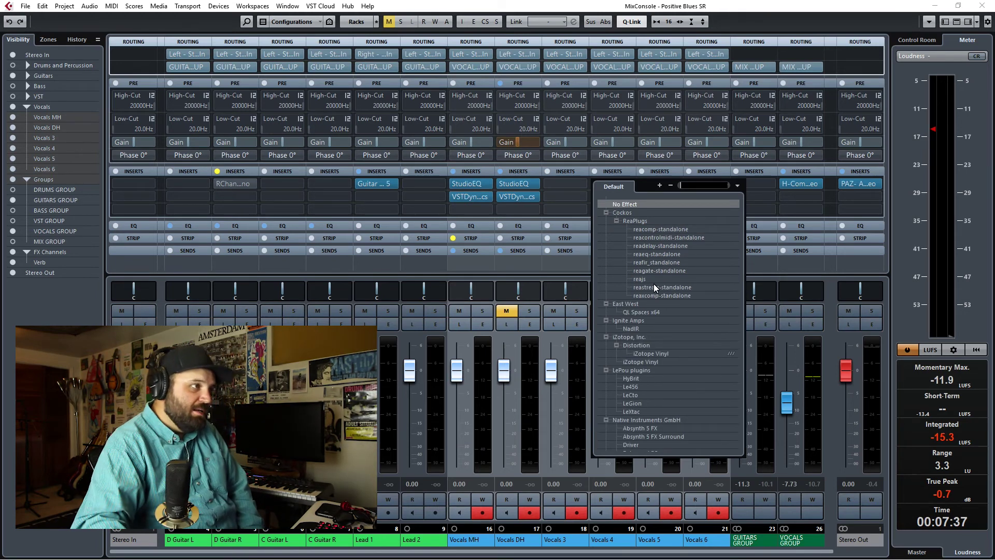
# Collapse the Cockos, East West, Ignite Amps, iZotope, LePou, Native Instruments and Steinberg vendor folders
pyautogui.scroll(-10, 641, 260)
pyautogui.scroll(-3, 637, 313)
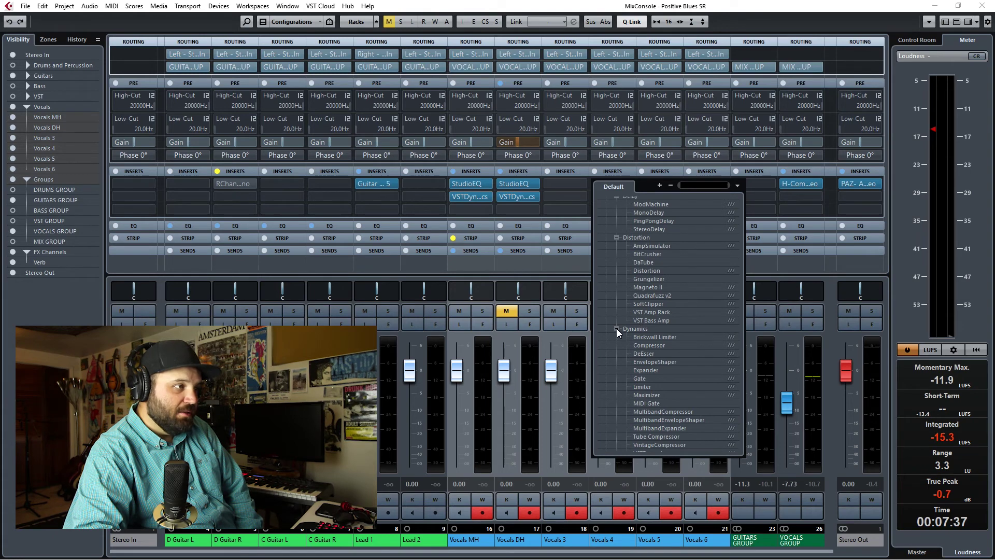
pyautogui.scroll(-4, 617, 329)
pyautogui.scroll(17, 652, 359)
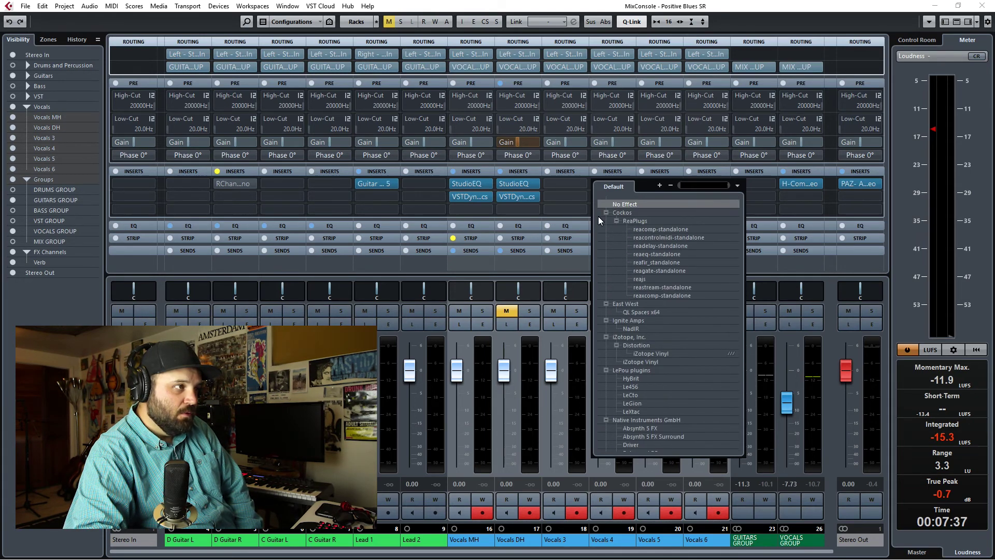
pyautogui.click(606, 212)
pyautogui.click(606, 222)
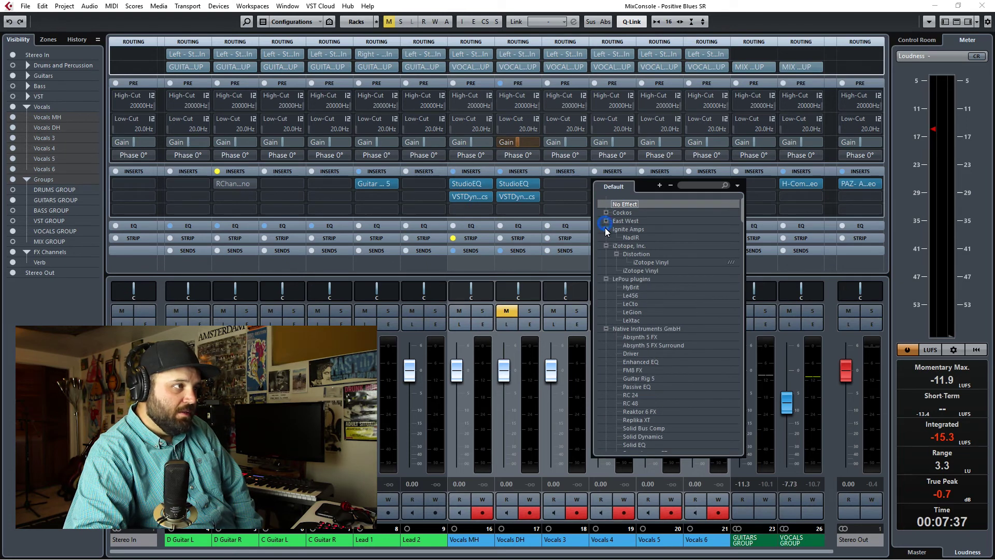
pyautogui.click(606, 229)
pyautogui.click(605, 237)
pyautogui.click(606, 246)
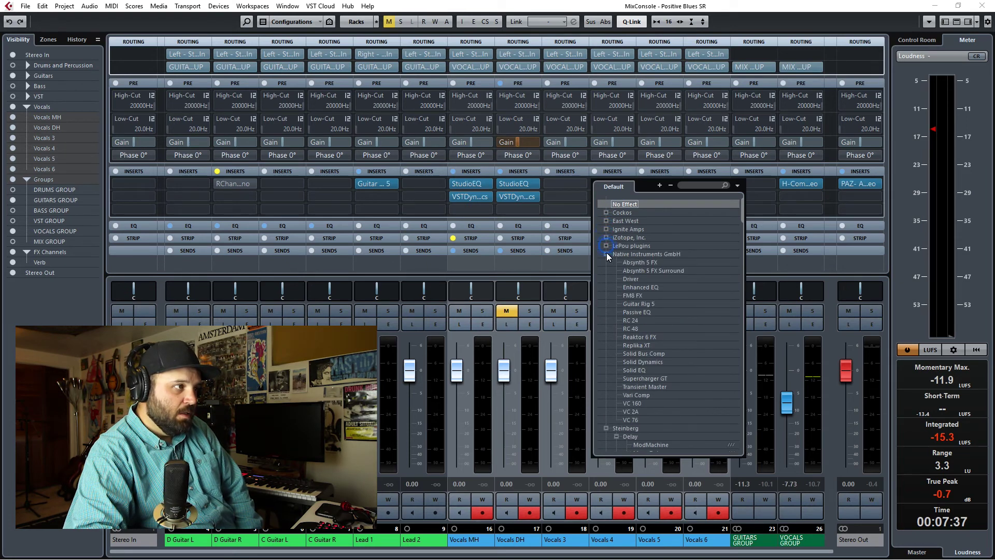
pyautogui.click(606, 254)
pyautogui.click(605, 262)
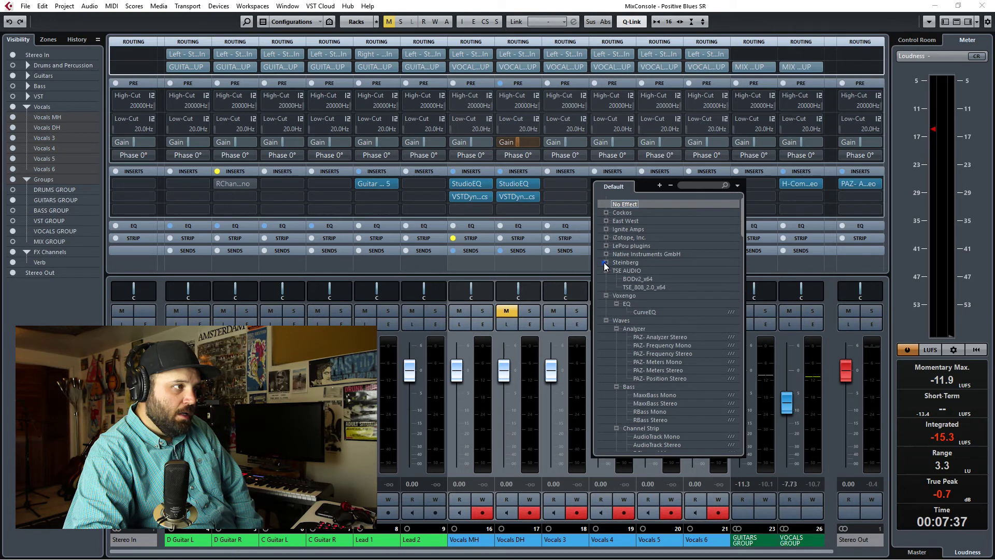
pyautogui.scroll(-10, 649, 352)
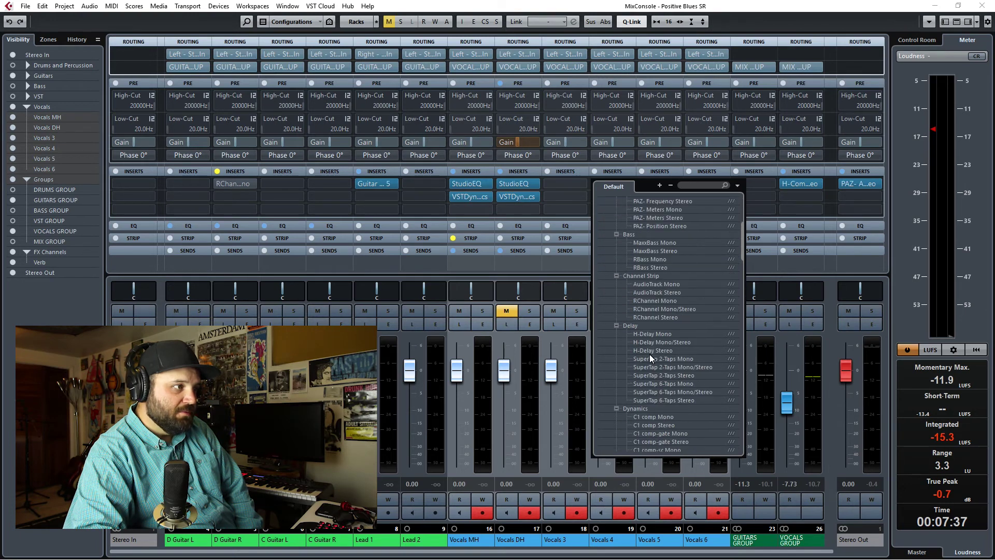
pyautogui.scroll(-5, 655, 331)
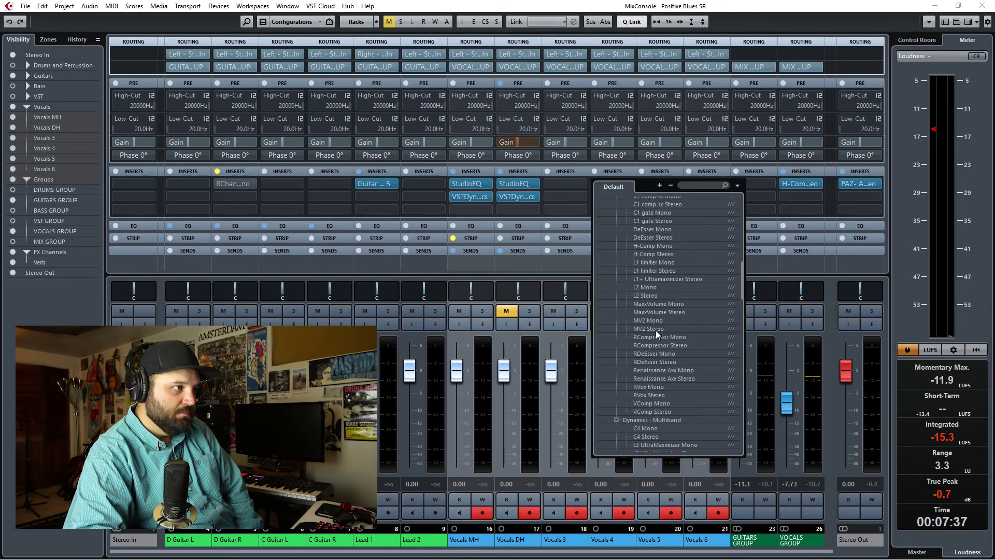
pyautogui.scroll(5, 660, 341)
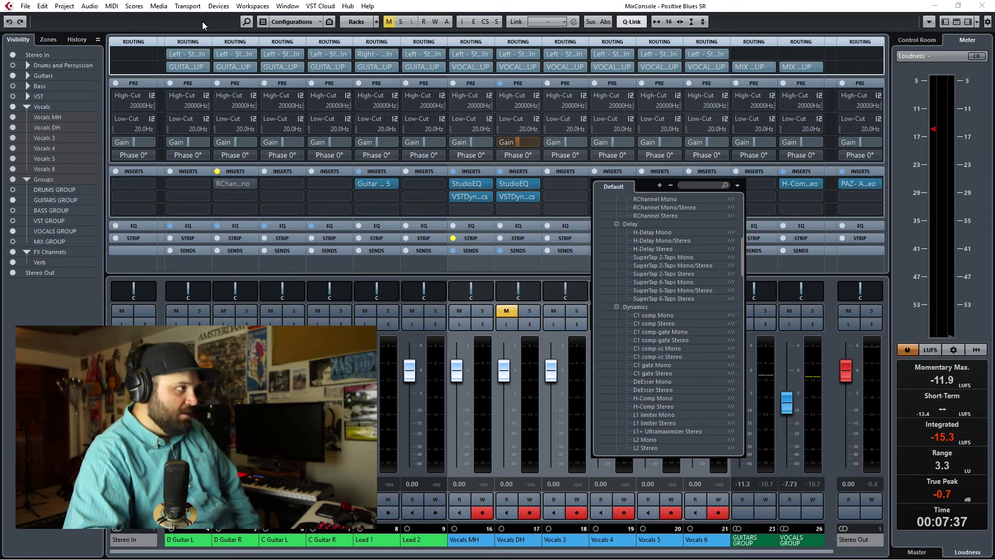
# Close the Vocals 4 insert list and set the Default collection back to Sort By Category
pyautogui.click(212, 8)
pyautogui.click(218, 6)
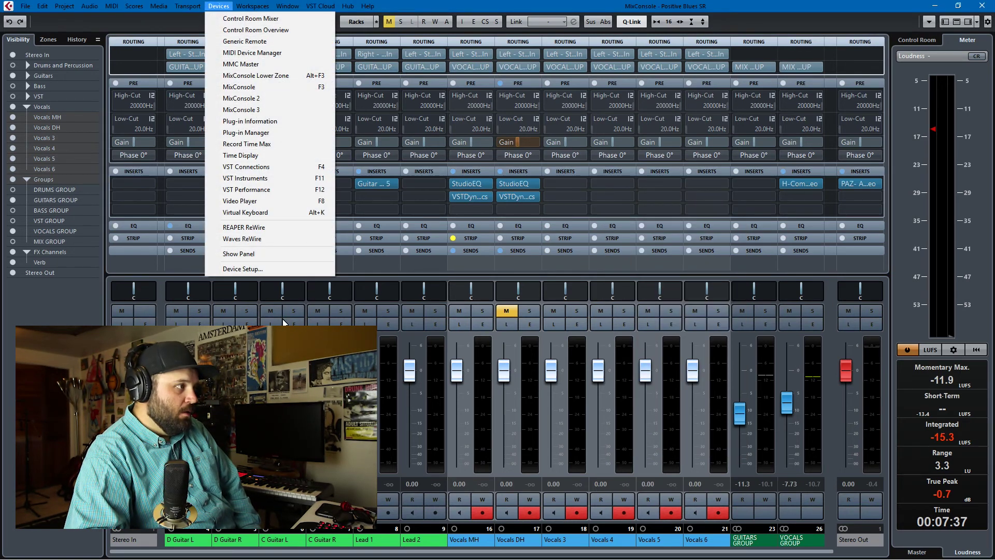
pyautogui.click(276, 132)
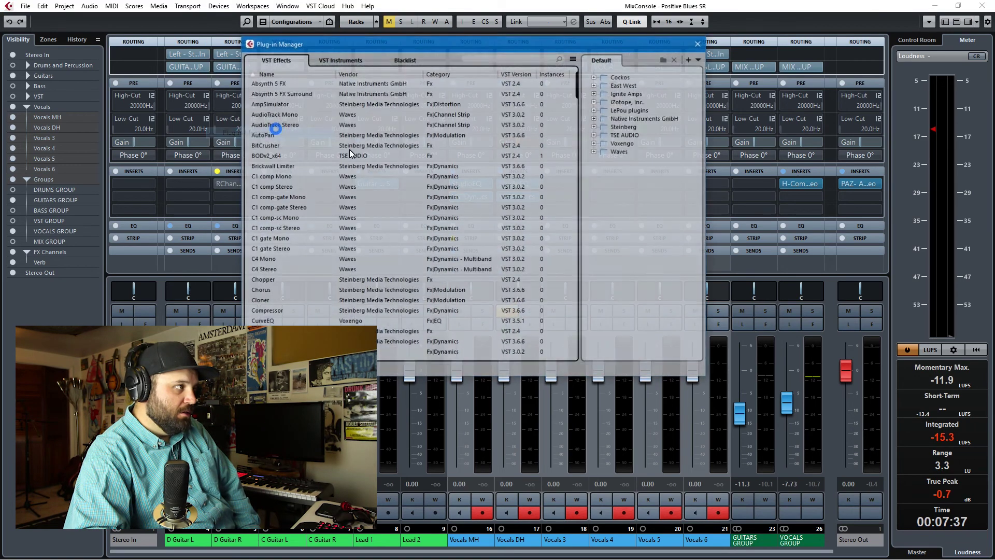
pyautogui.rightClick(644, 185)
pyautogui.click(669, 220)
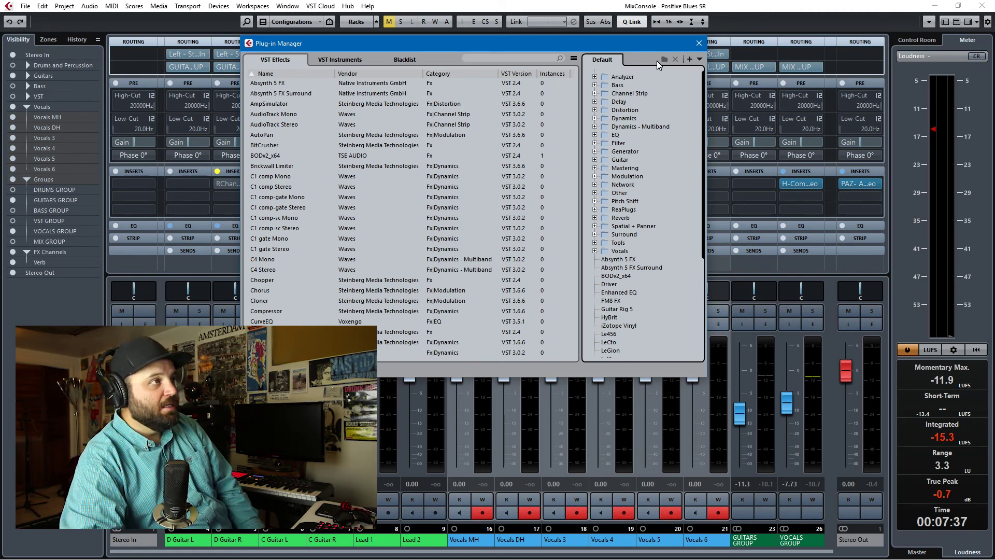
pyautogui.click(702, 47)
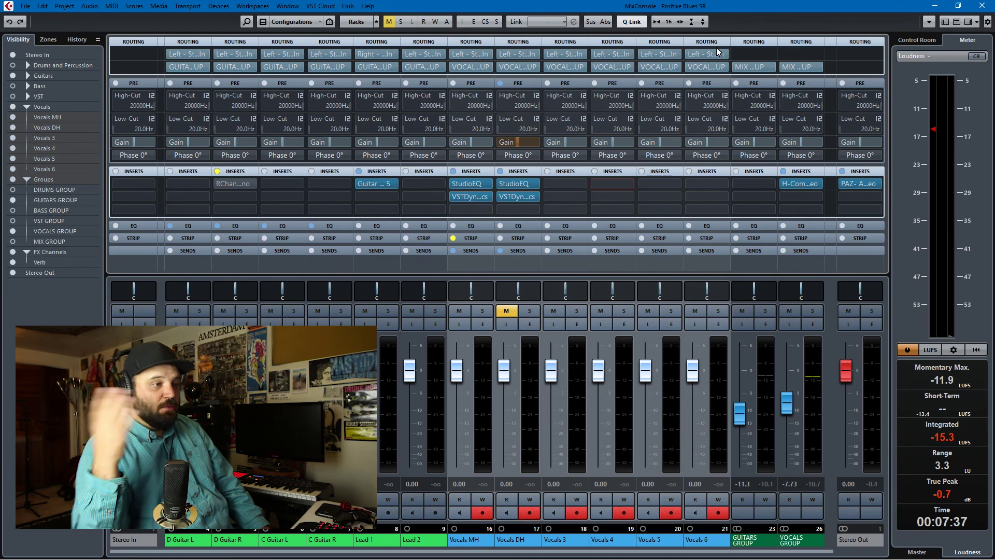